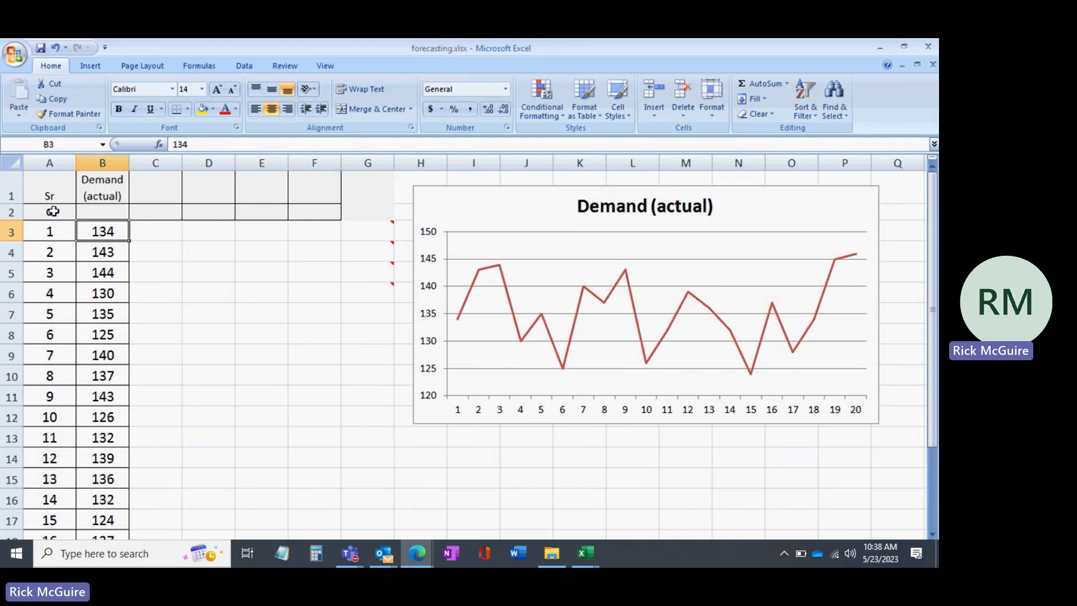
Enter 0.3 as the alpha value in C2 and label the column Trial 1 in C1.
mouse_move(361, 229)
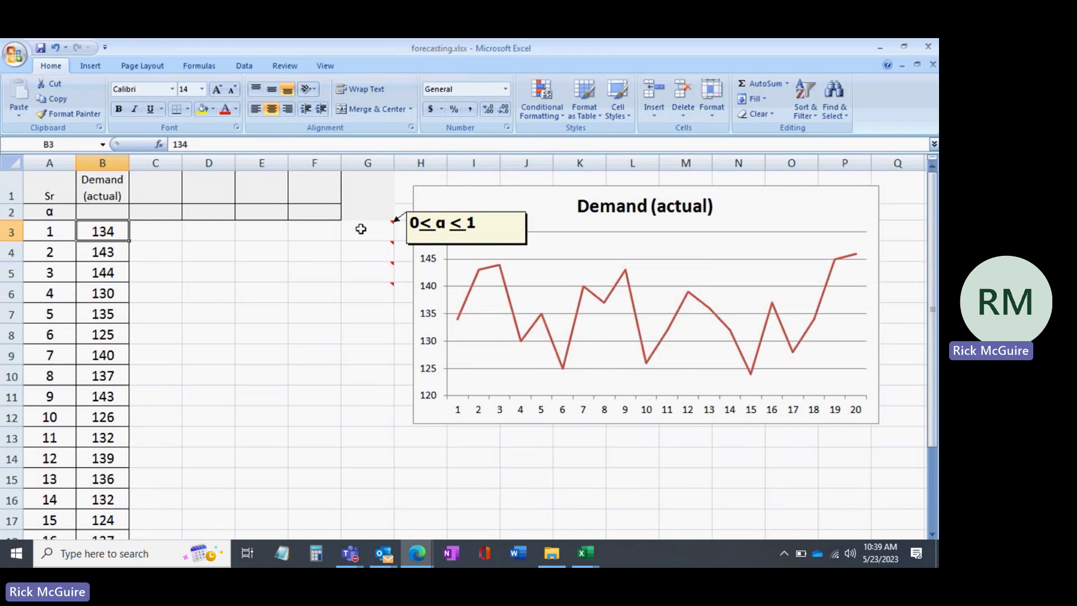
mouse_move(367, 257)
key("Left")
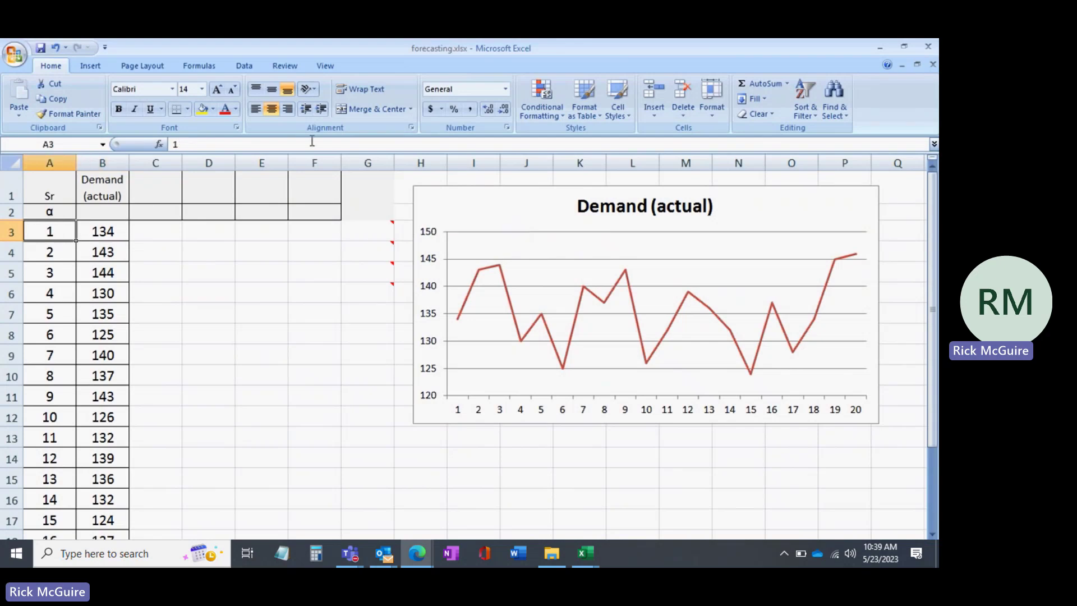
left_click(159, 210)
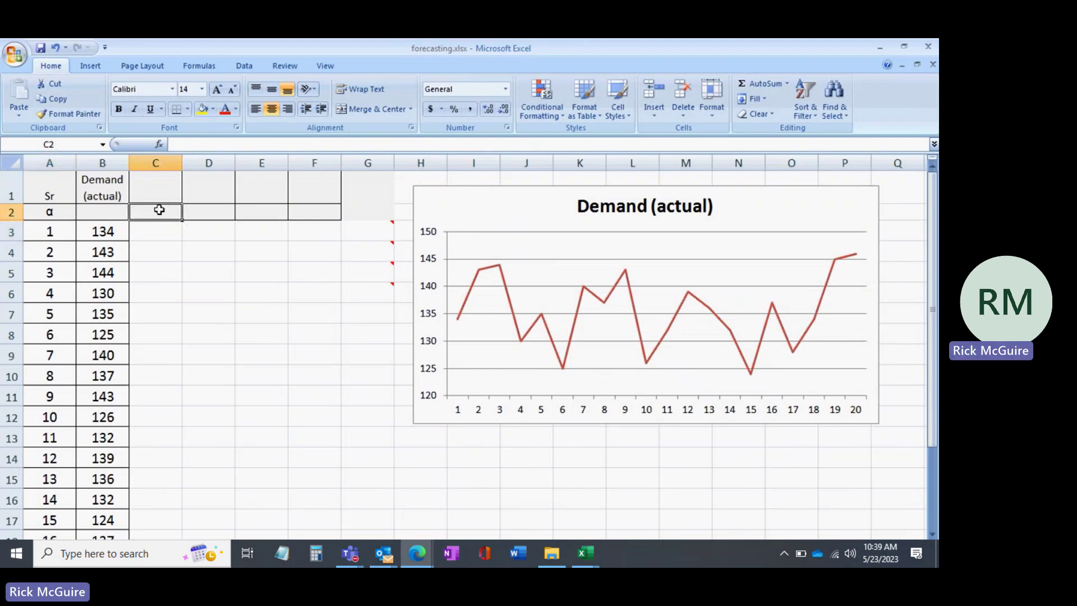
type("0.3")
key("Return")
left_click(148, 194)
type("Trial")
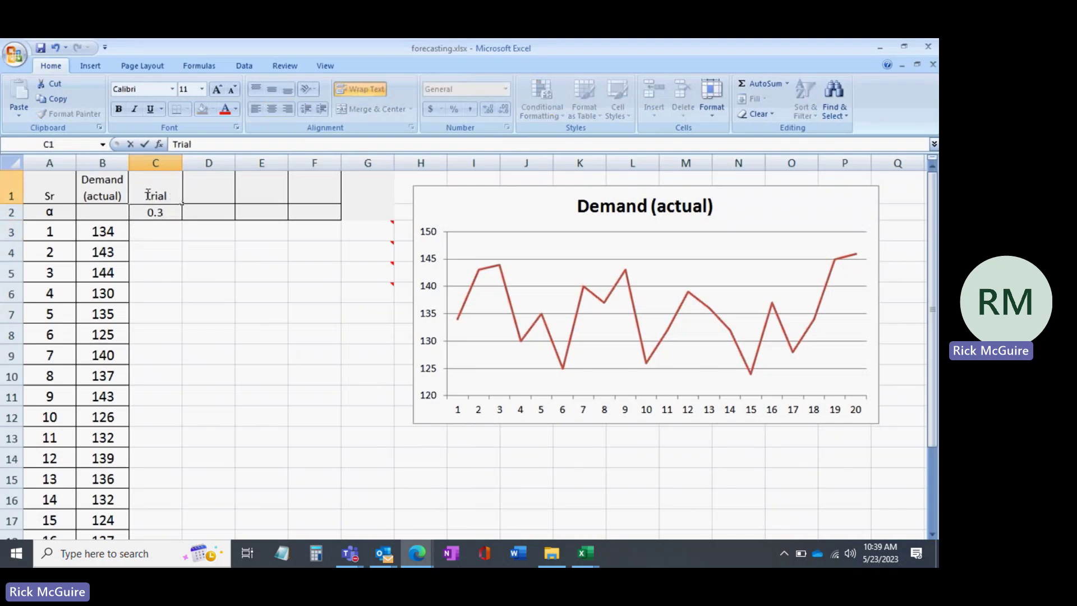
type(" 1")
key("Return")
key("Return")
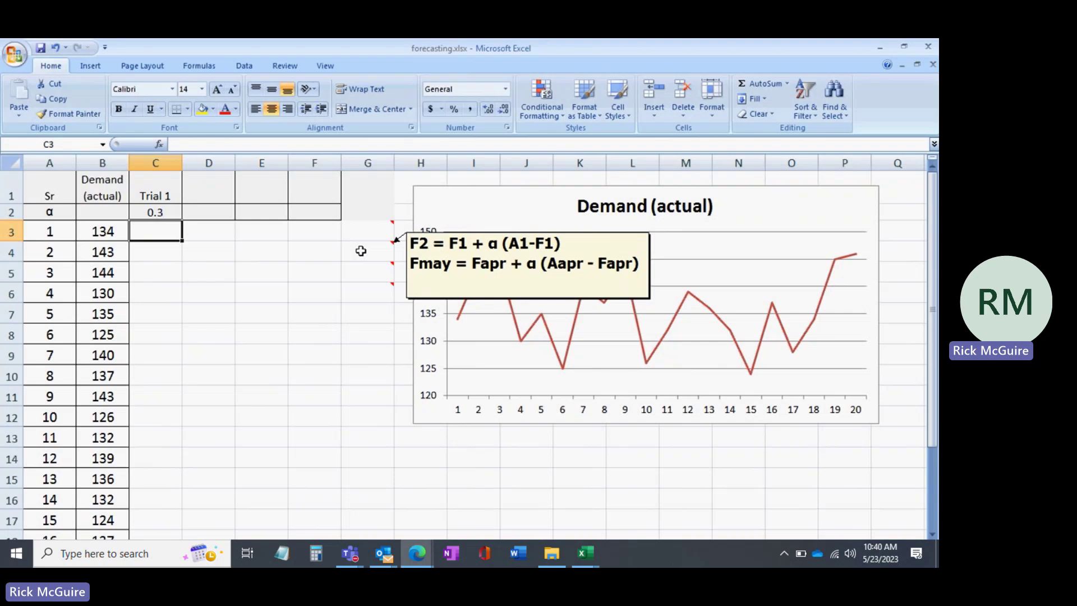
Calculate the initial Trial 1 forecast in C3 as the average of the actual demand in B3:B22.
type("=")
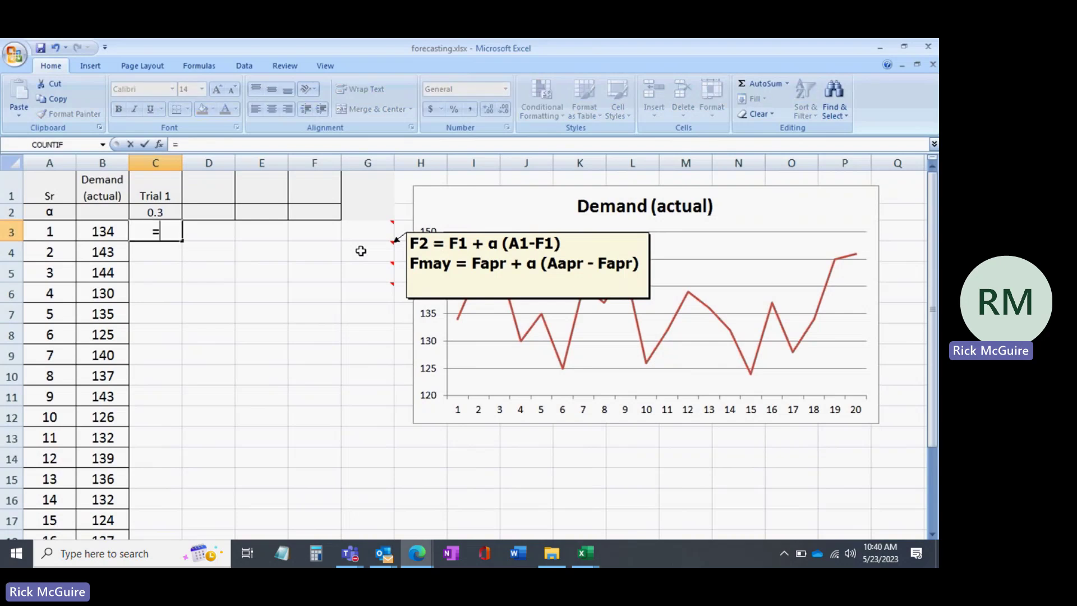
type("average(")
key("Left")
key("shift+Down")
key("shift+Down")
key("shift+Down")
key("shift+Down")
key("shift+Down")
key("shift+Down")
key("shift+Down")
key("shift+Down")
key("shift+Down")
key("shift+Down")
key("shift+Down")
key("shift+Down")
key("shift+Down")
key("shift+Down")
key("shift+Down")
key("shift+Down")
key("shift+Down")
key("shift+Down")
key("shift+Down")
key("shift+Down")
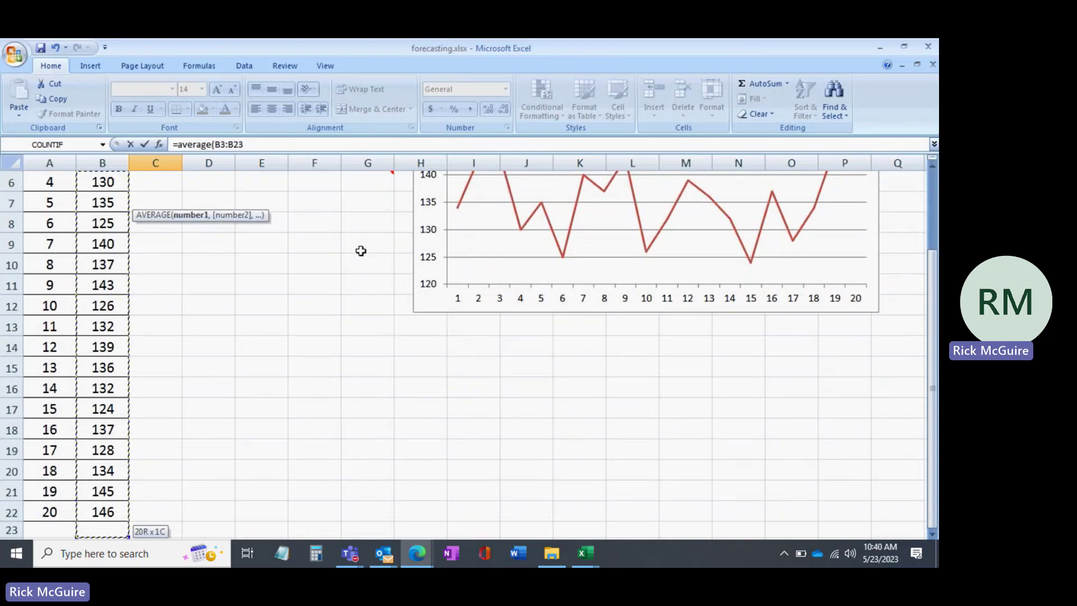
key("shift+Up")
type(")")
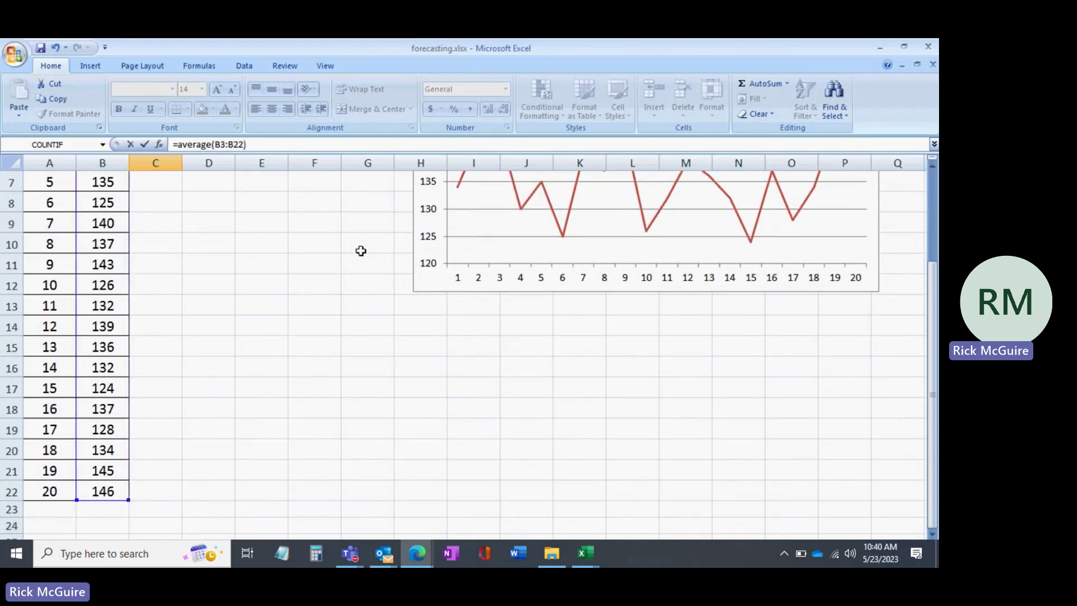
key("Return")
key("Up")
key("Up")
key("Up")
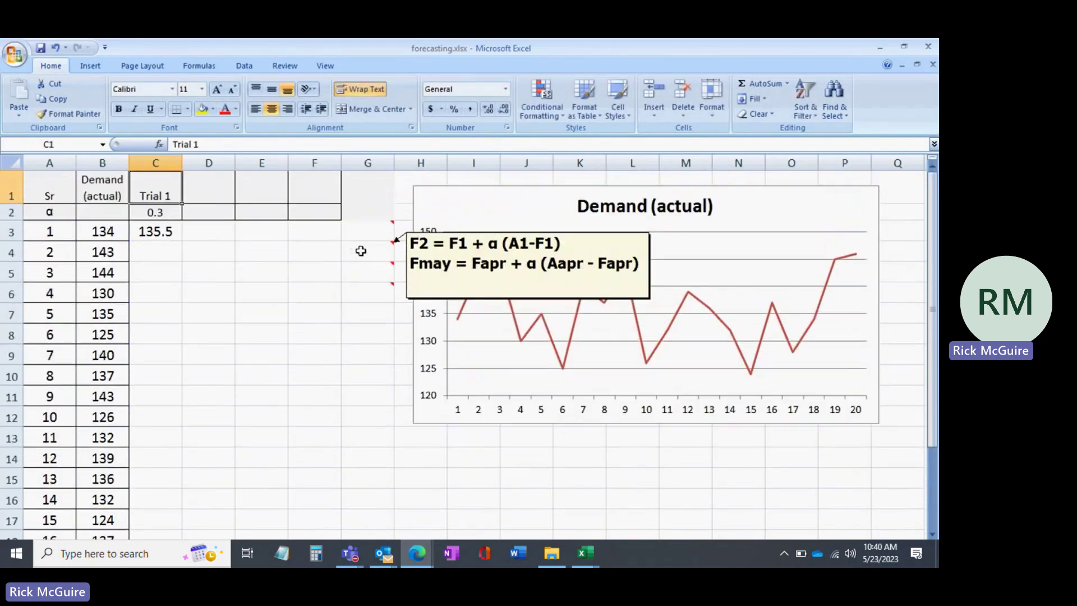
key("Down")
key("Down")
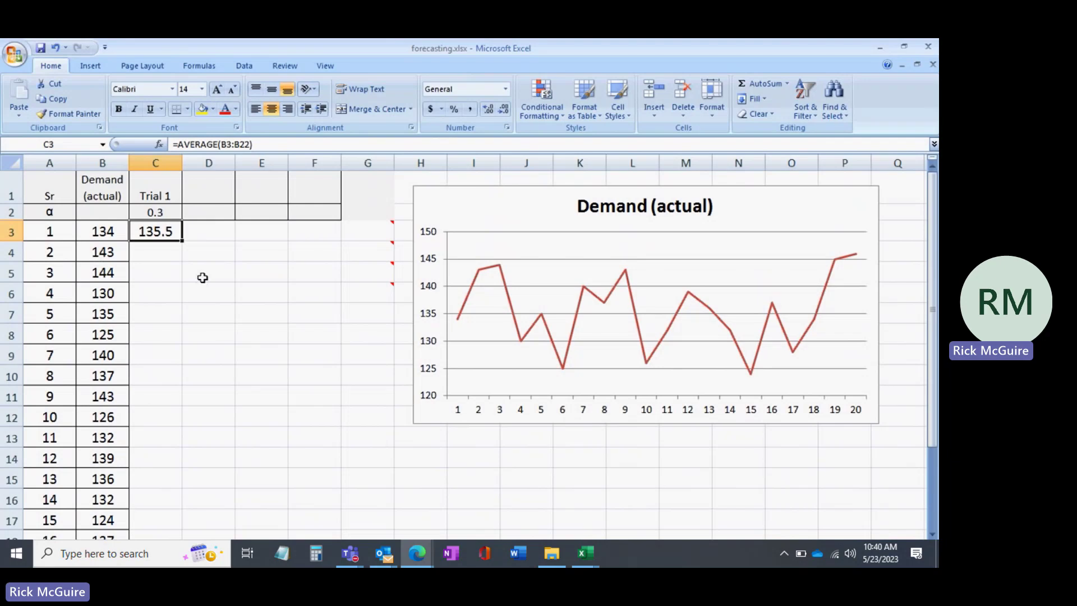
Enter the exponential smoothing formula =C3+C2*(B3-C3) in C4 for the second period's forecast.
left_click(160, 249)
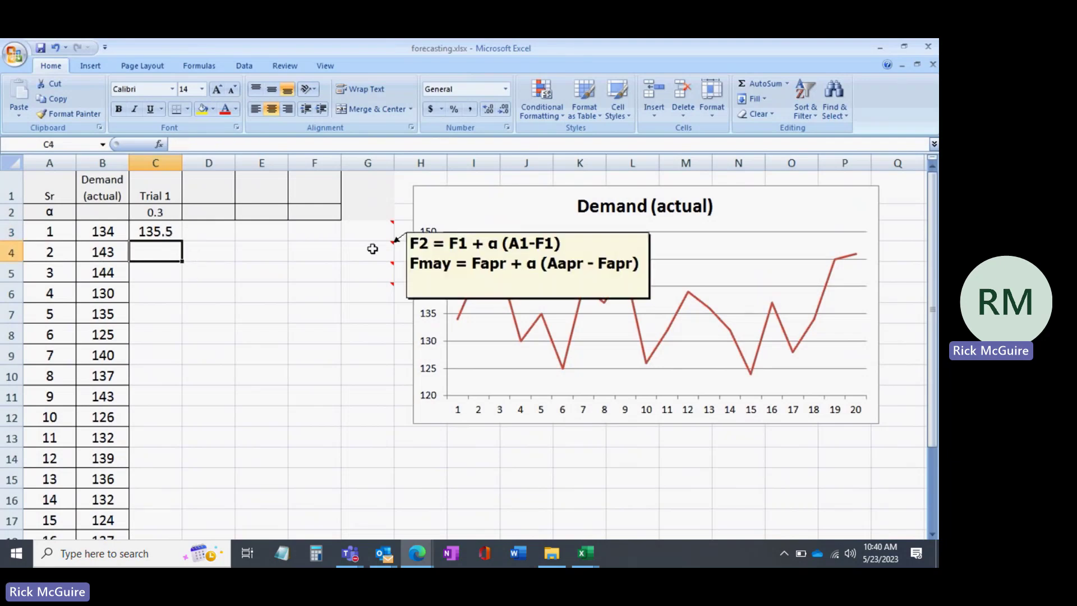
type("=")
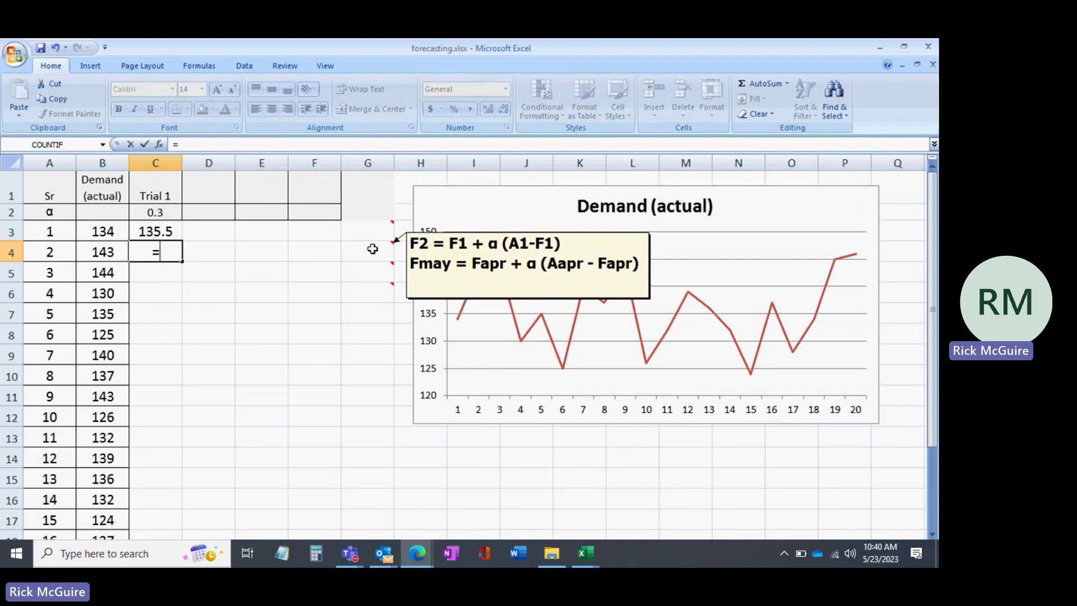
key("Up")
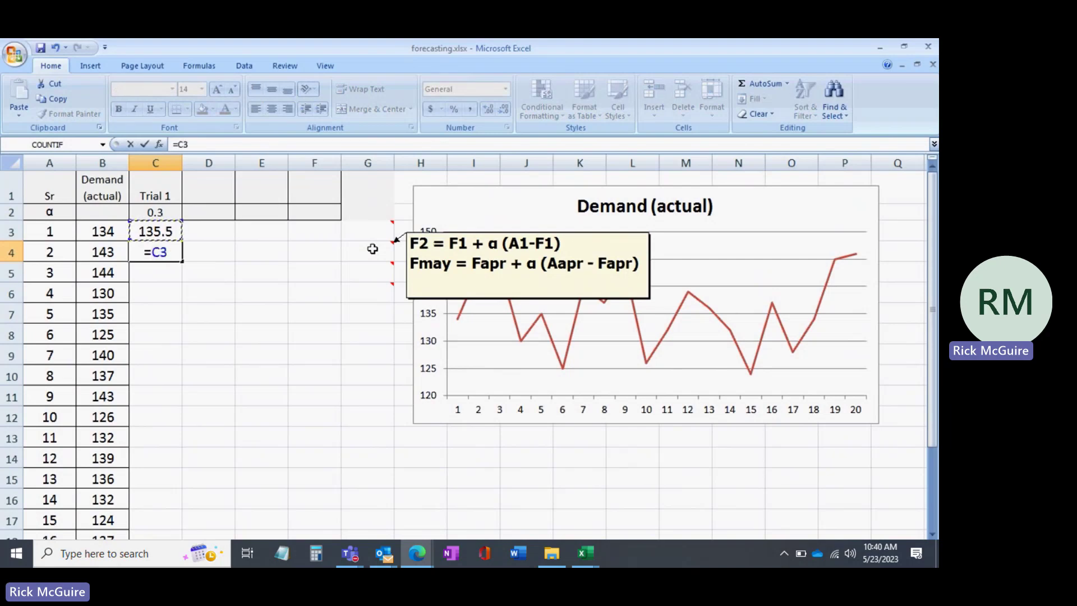
type("+")
key("Up")
key("Up")
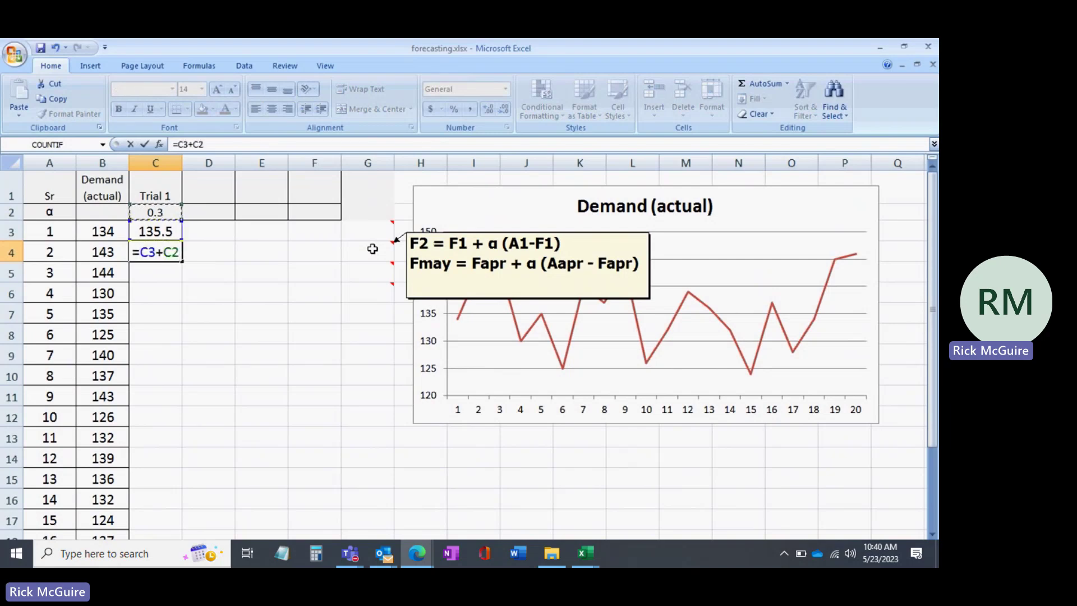
type("*")
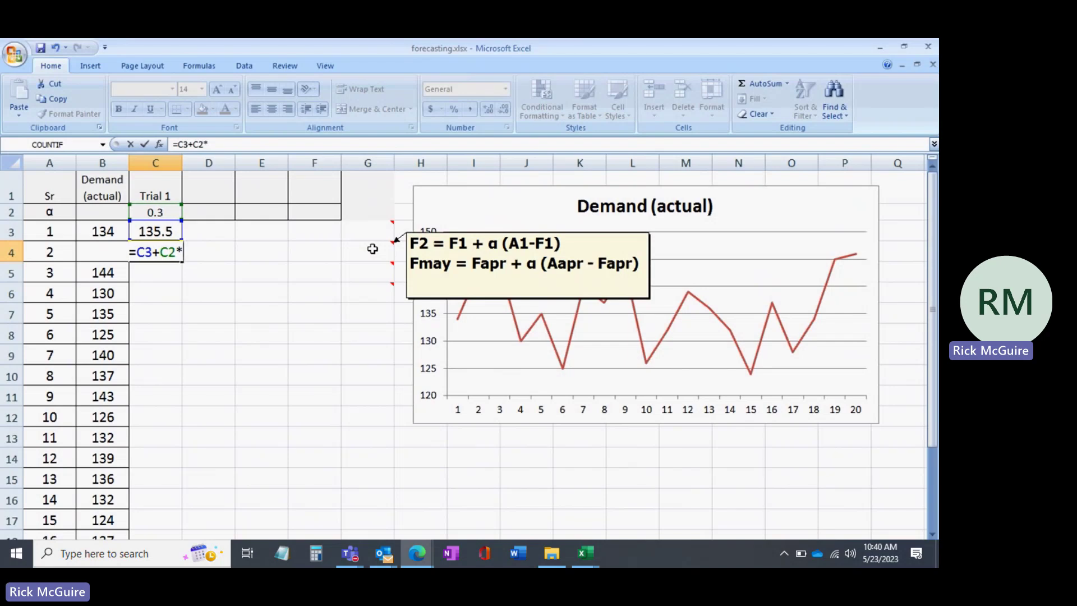
type("(")
key("Up")
key("Left")
type("-")
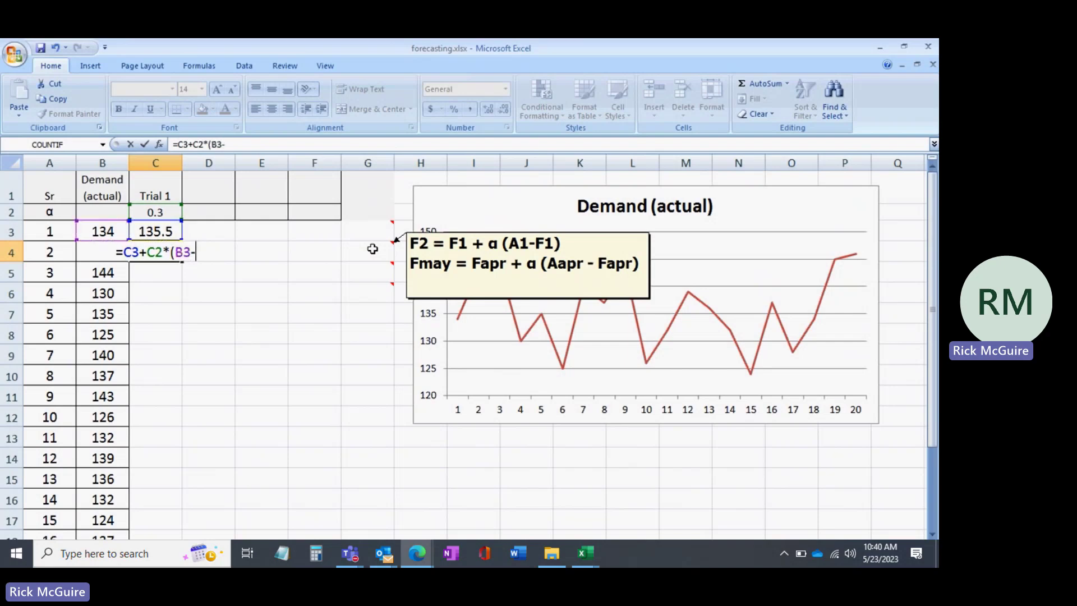
key("Up")
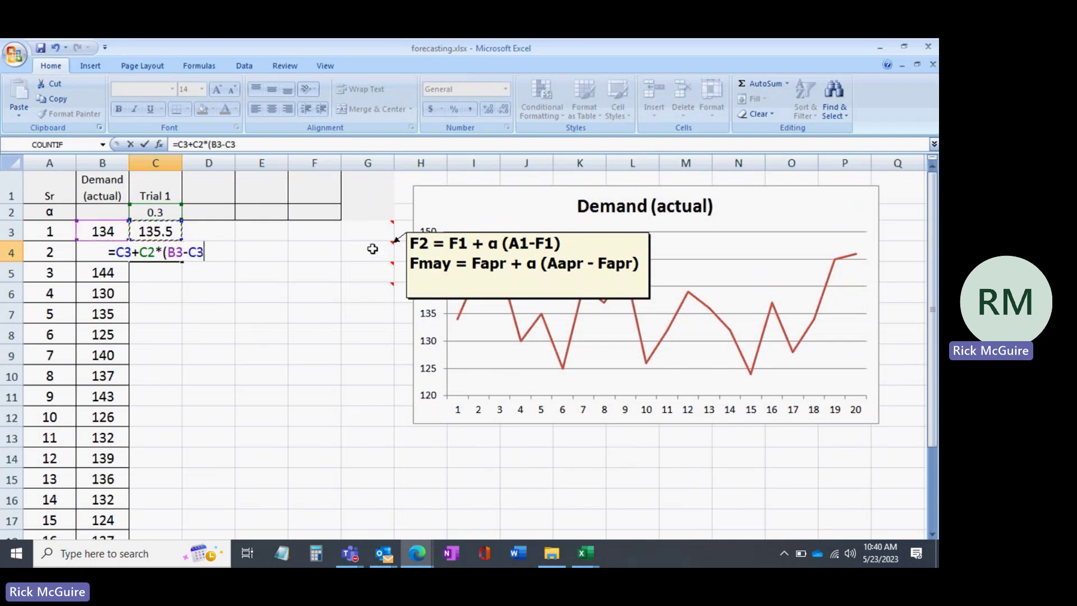
type(")")
key("Return")
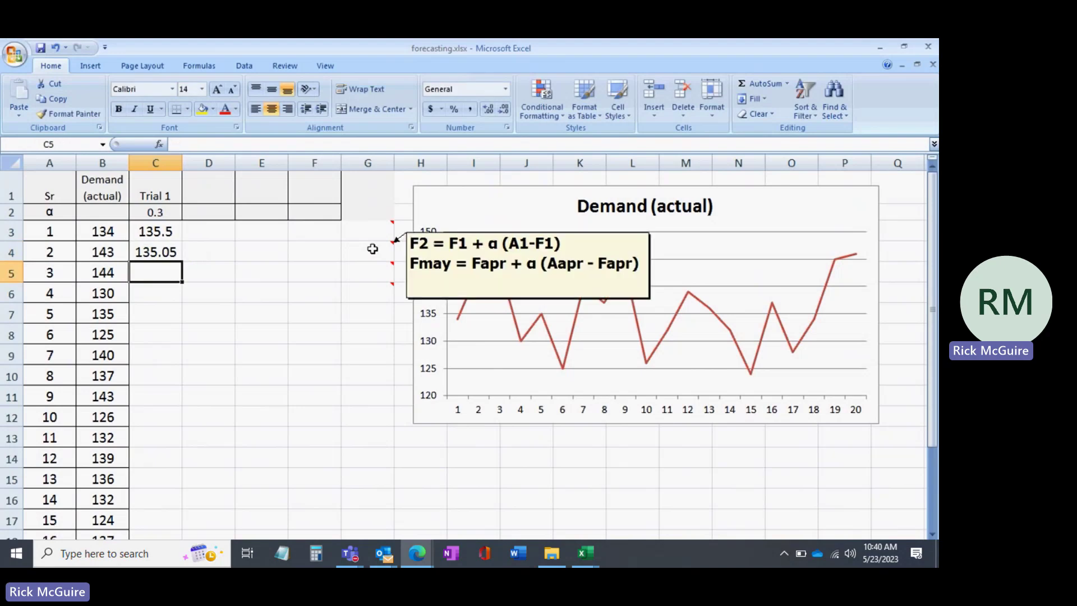
Lock the alpha row as C$2 in C4's smoothing formula and fill the formula down to C22.
mouse_move(375, 269)
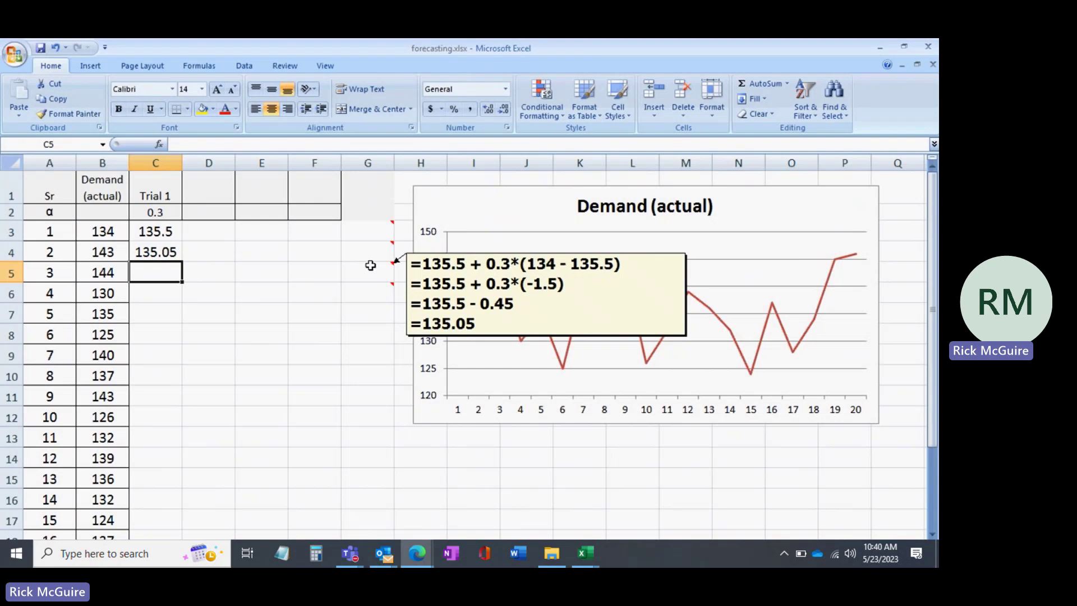
key("Up")
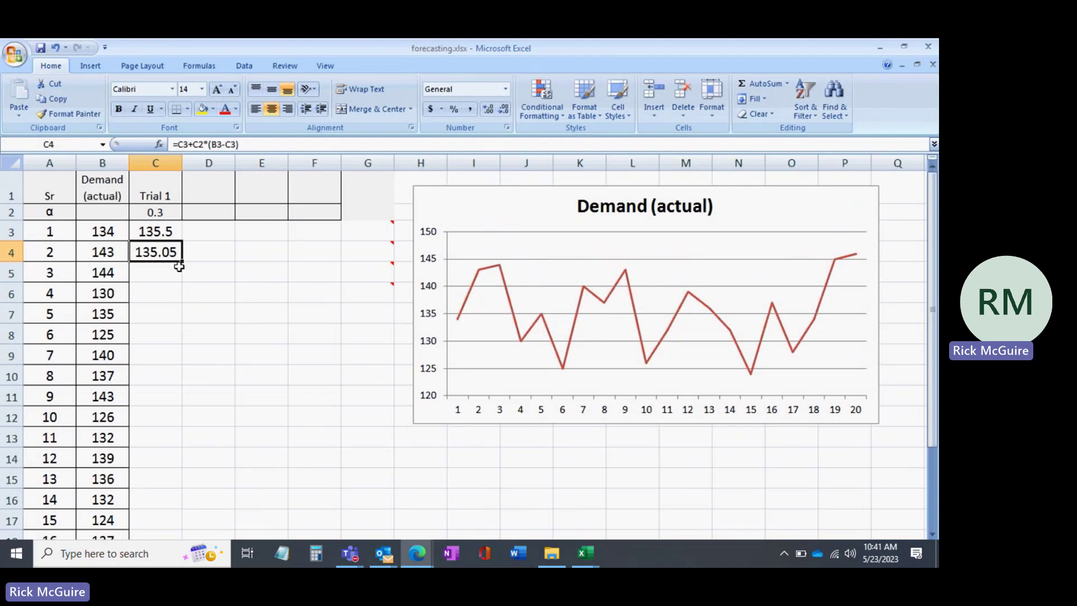
key("F2")
key("Left")
key("Left")
key("Left")
key("Left")
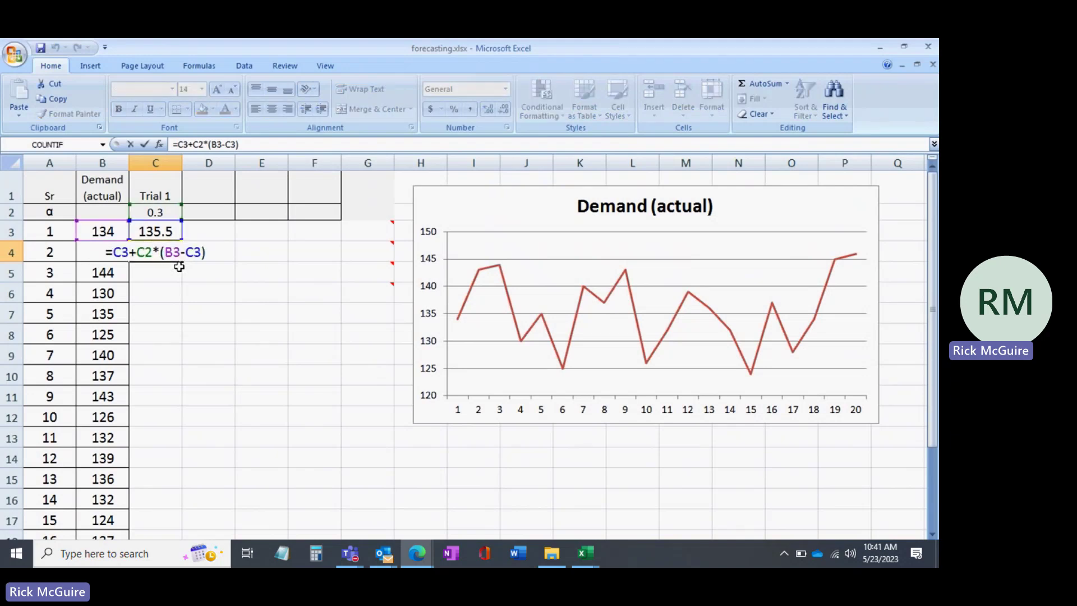
type("$")
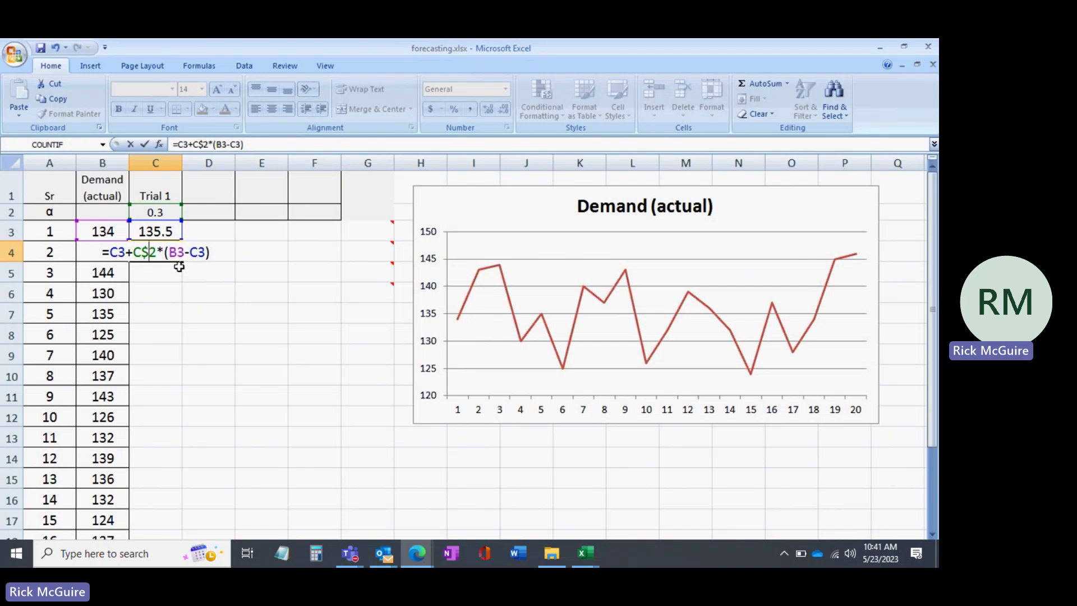
key("ctrl+Return")
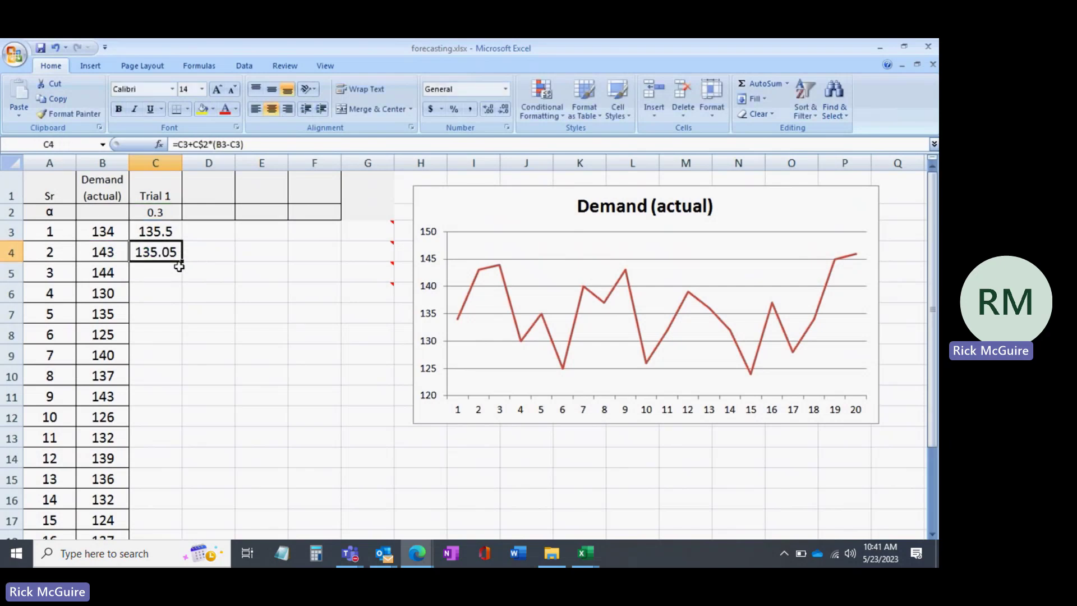
double_click(179, 266)
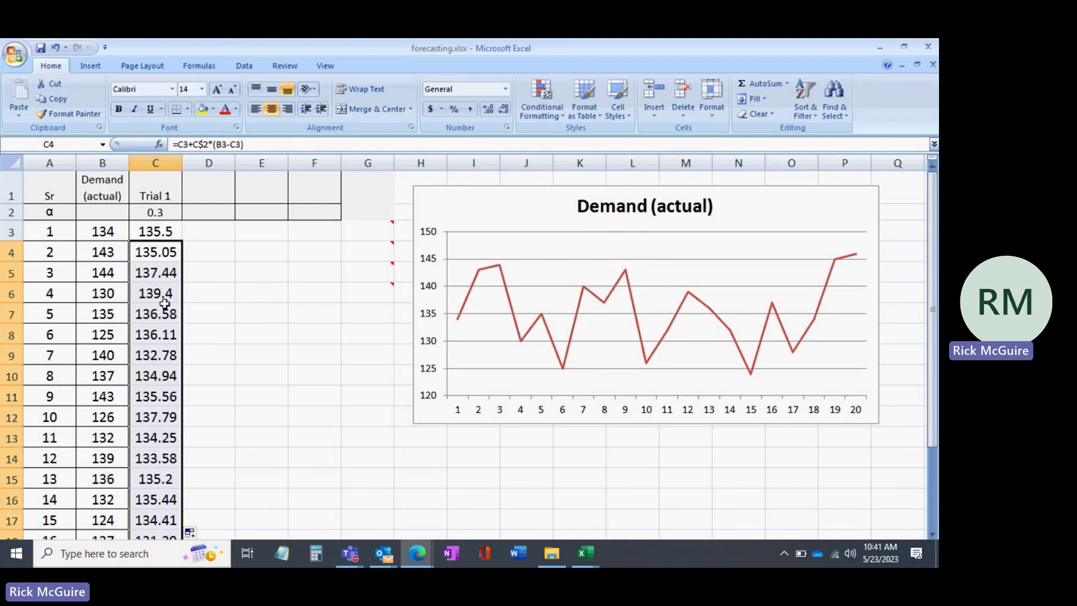
Examine the filled Trial 1 forecasts down to the last period and return to C3.
left_click(159, 341)
key("Down")
key("Down")
key("Down")
key("Down")
key("Down")
key("Down")
key("Down")
key("Down")
key("Down")
key("Down")
key("Down")
key("Down")
key("Down")
key("Down")
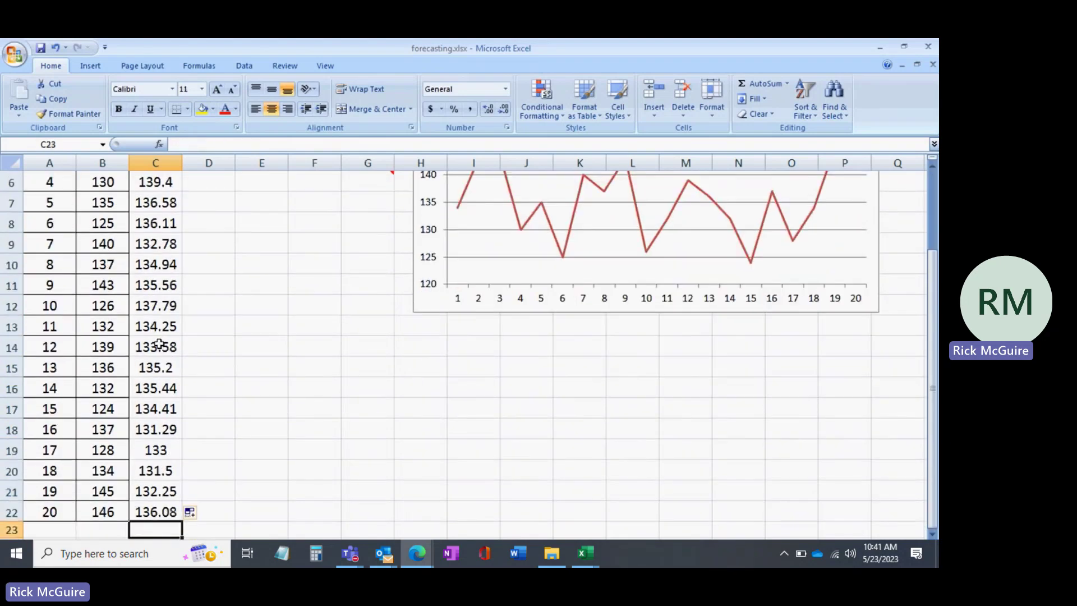
key("Up")
key("Up")
key("Up")
key("Up")
key("Up")
key("Up")
key("Up")
key("Up")
key("Up")
key("Up")
key("Up")
key("Up")
key("Up")
key("Up")
key("Up")
key("Up")
key("Up")
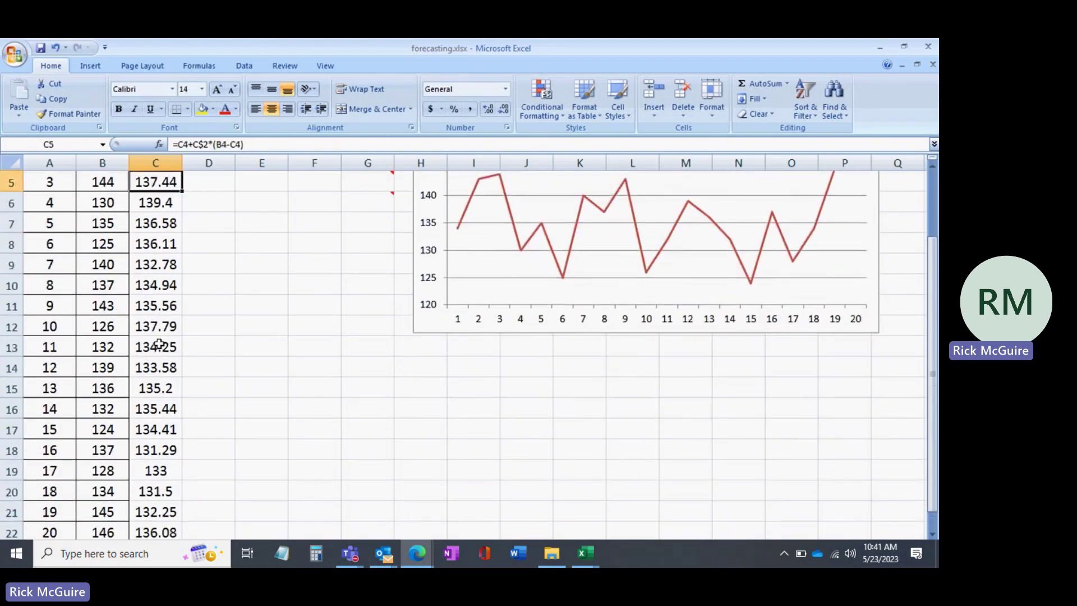
key("Up")
key("Up")
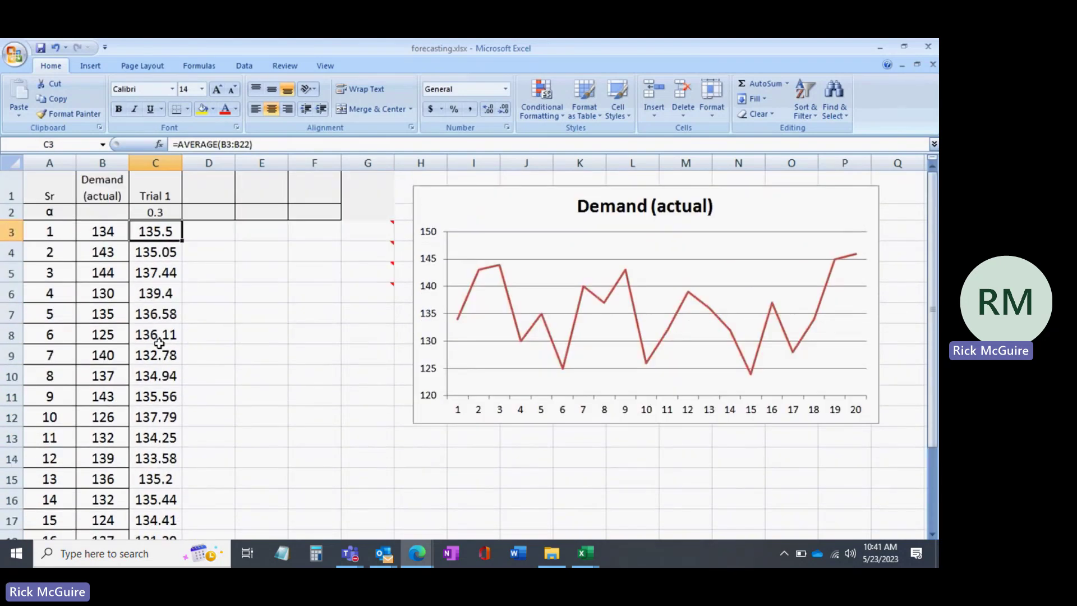
Extend the demand chart's source range to include the Trial 1 column.
left_click(492, 335)
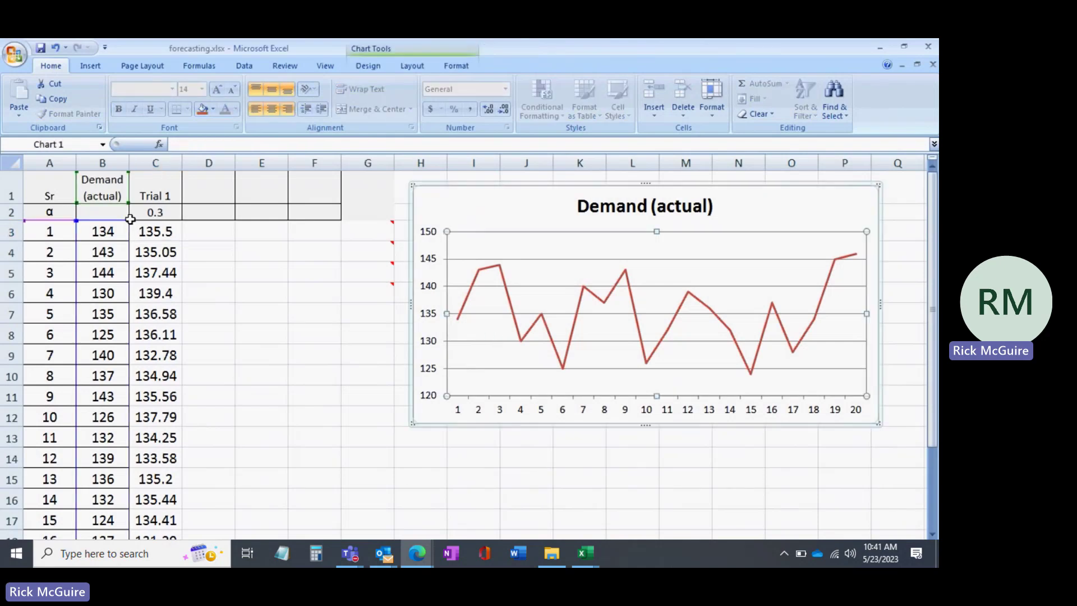
left_click_drag(126, 220, 182, 220)
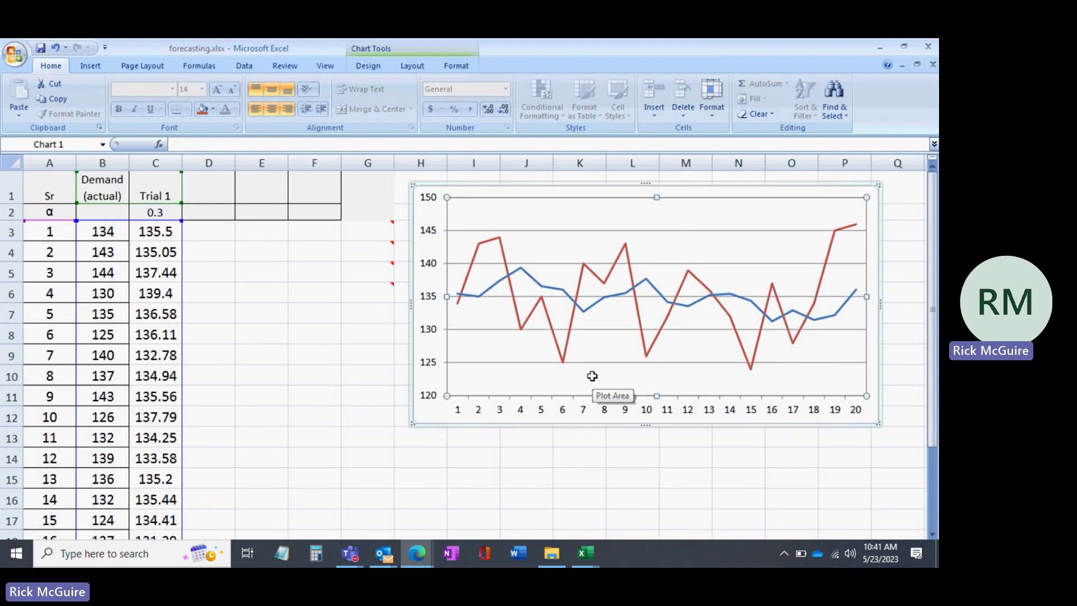
Enter 0.8 as the alpha value in D2 and label the column Trial 2 in D1.
left_click(206, 216)
type(".")
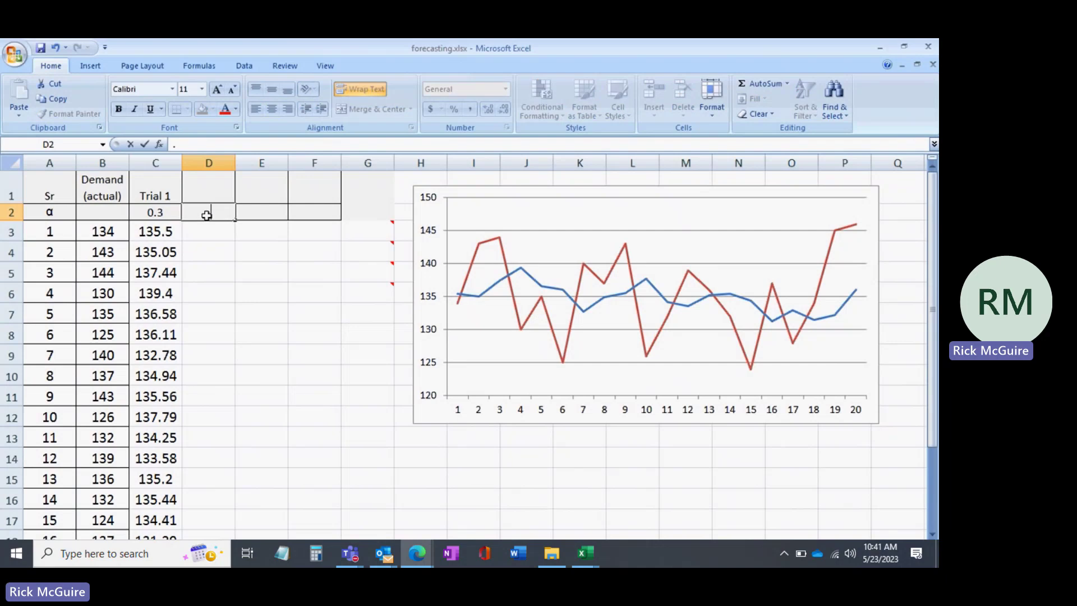
type("8")
key("Up")
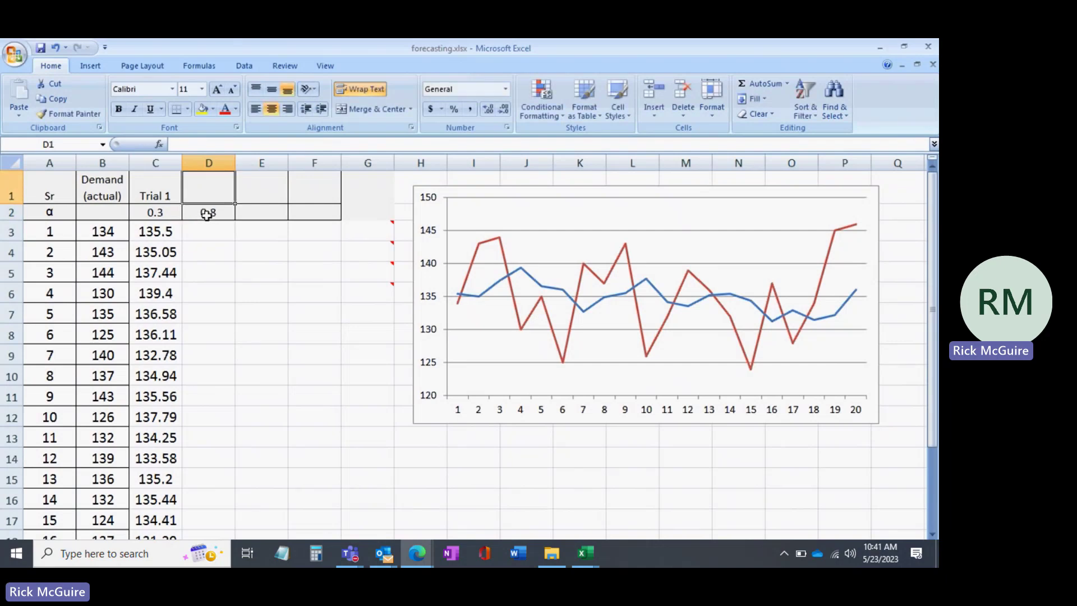
type("Tr")
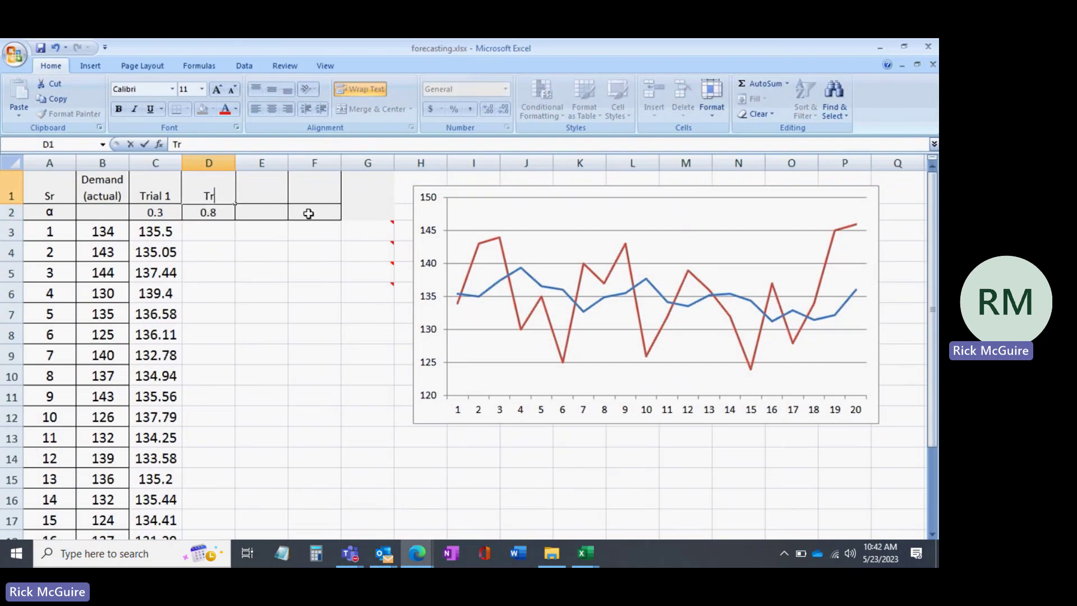
type("ial 2")
key("Return")
key("Return")
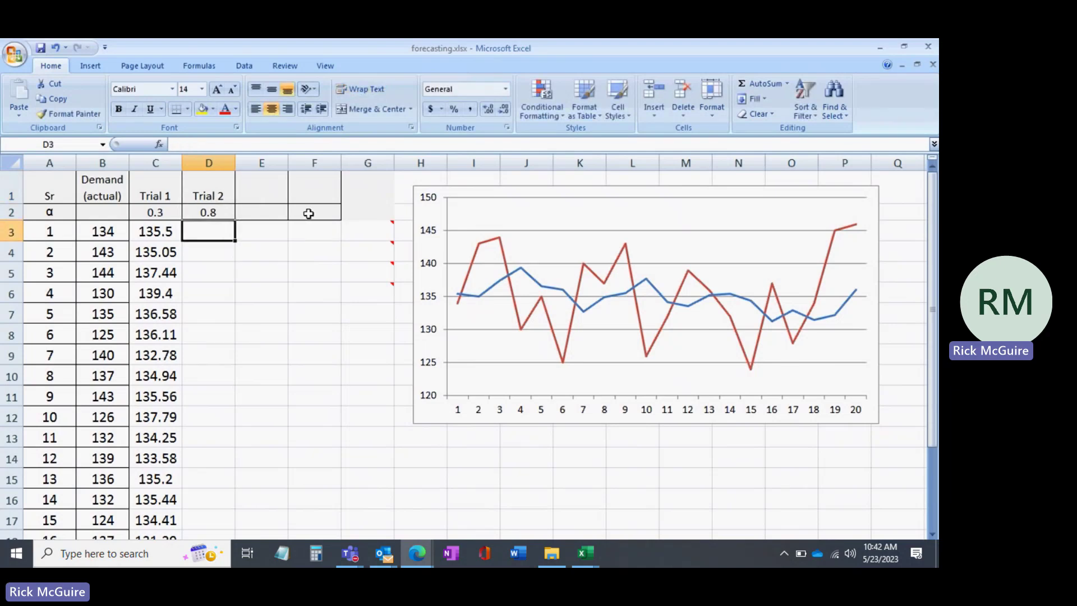
Enter =AVERAGE(B3:B22) in D3 as the starting forecast for Trial 2.
type("=avera")
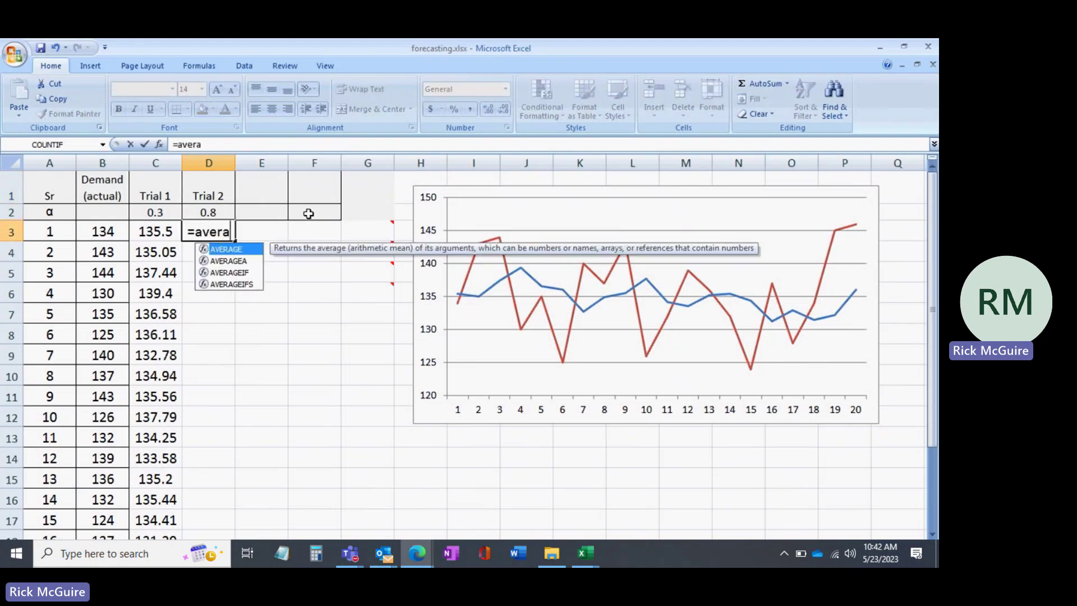
type("ge(")
key("Left")
key("Left")
key("shift+Down")
key("shift+Down")
key("shift+Down")
key("shift+Down")
key("shift+Down")
key("shift+Down")
key("shift+Down")
key("shift+Down")
key("shift+Down")
key("shift+Down")
key("shift+Down")
key("shift+Down")
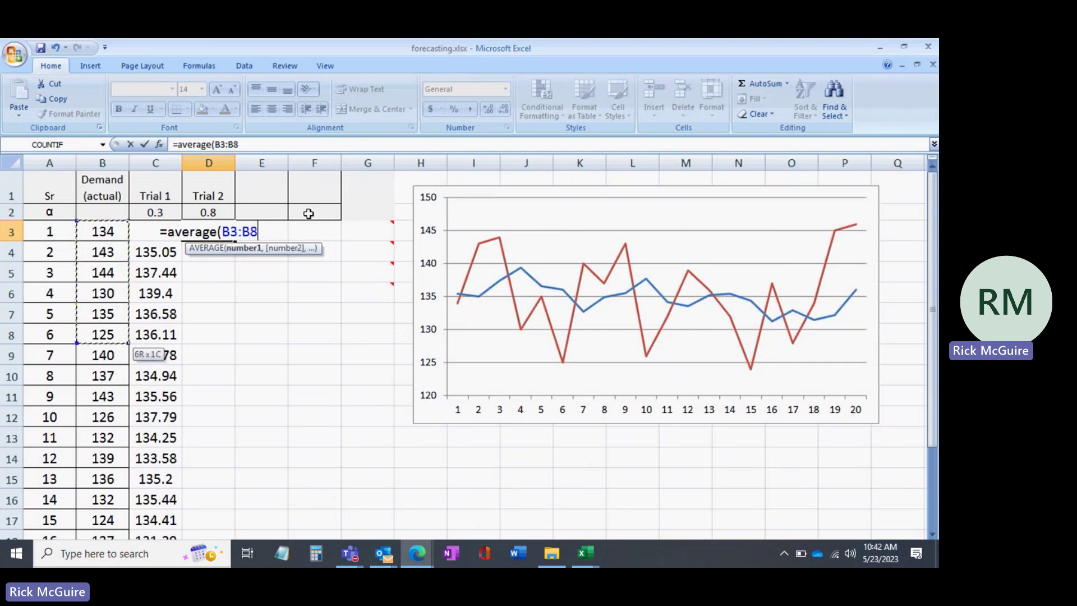
key("shift+Down")
key("shift+Down")
key("shift+Down")
key("shift+Down")
key("shift+Down")
key("shift+Down")
key("shift+Down")
key("shift+Down")
key("shift+Down")
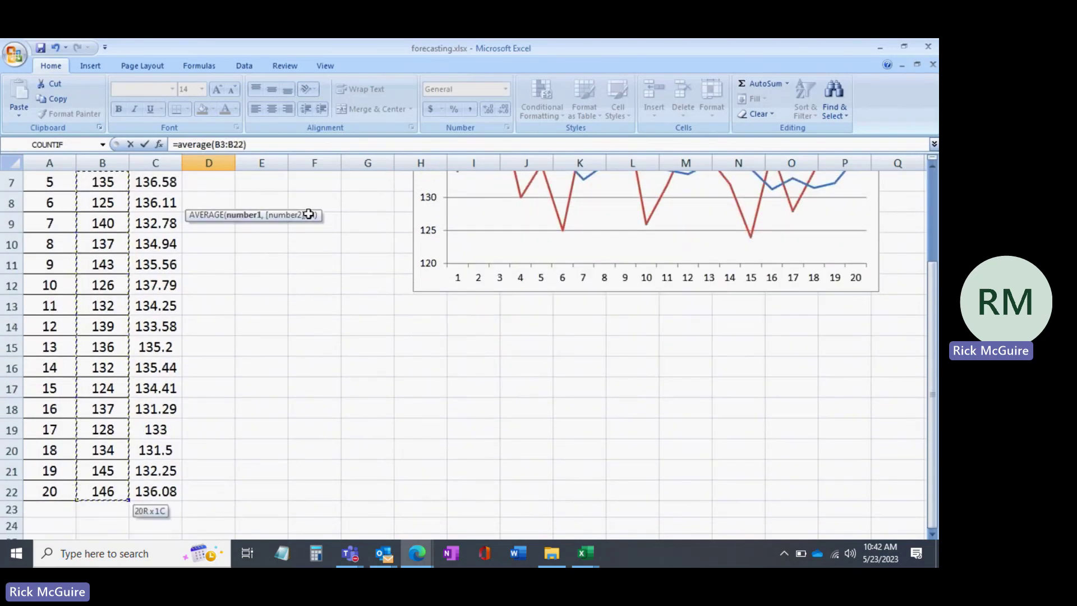
key("Return")
key("Up")
key("Up")
key("Up")
key("Down")
key("Down")
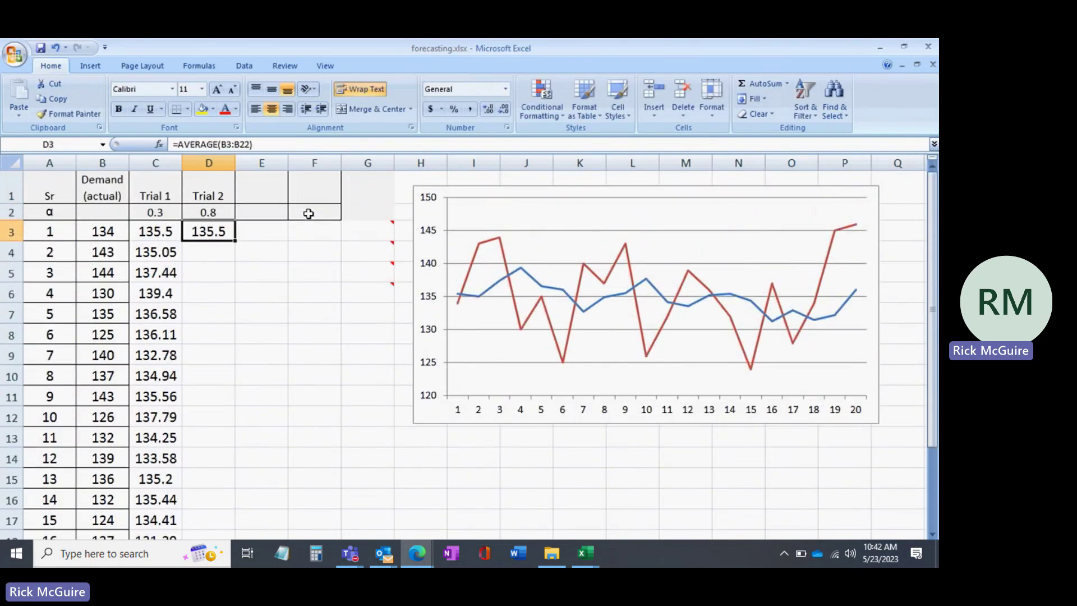
Enter the Trial 2 smoothing formula =D3+D2*(B3-D3) in D4.
key("Down")
type("=")
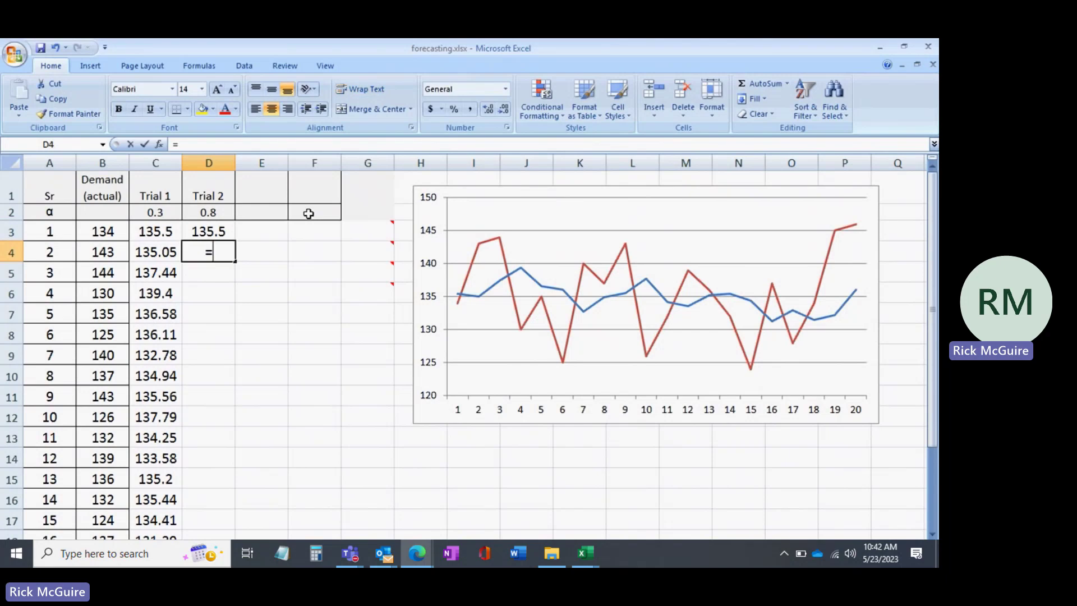
key("Up")
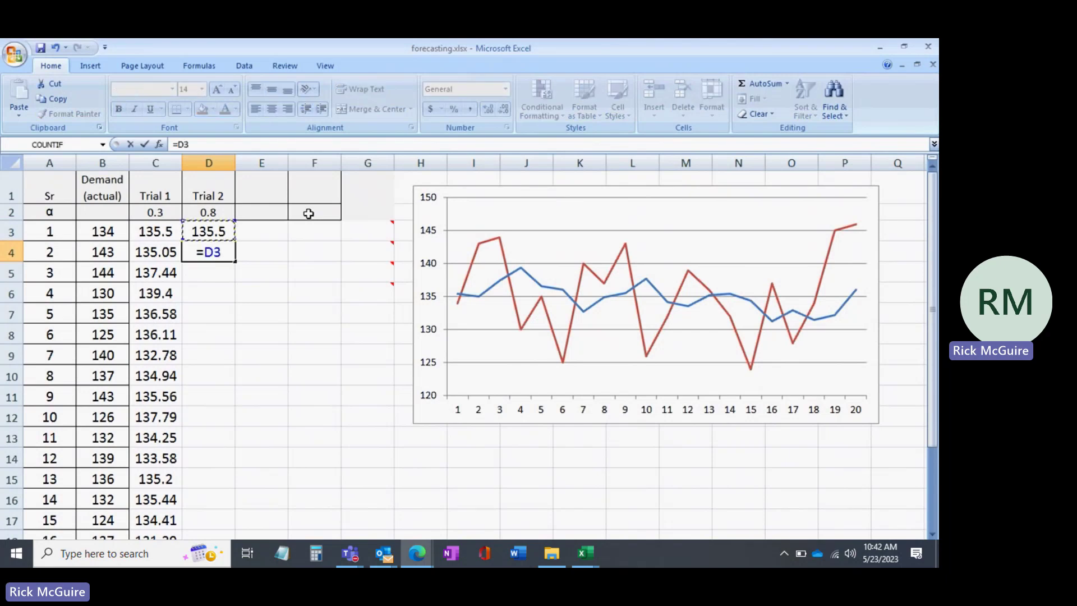
type("+")
key("Up")
key("Up")
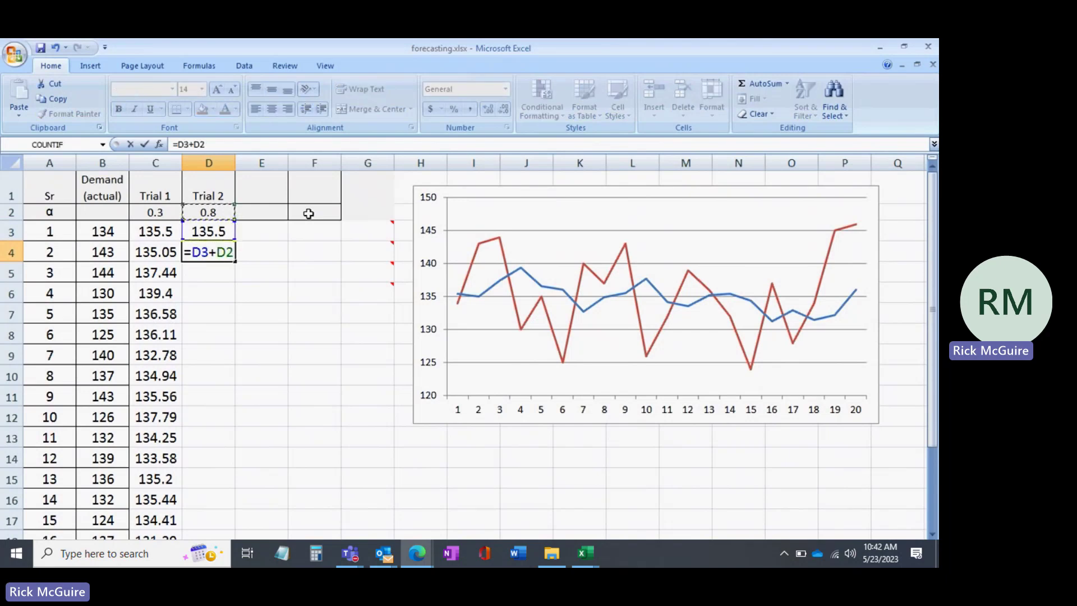
type("*(")
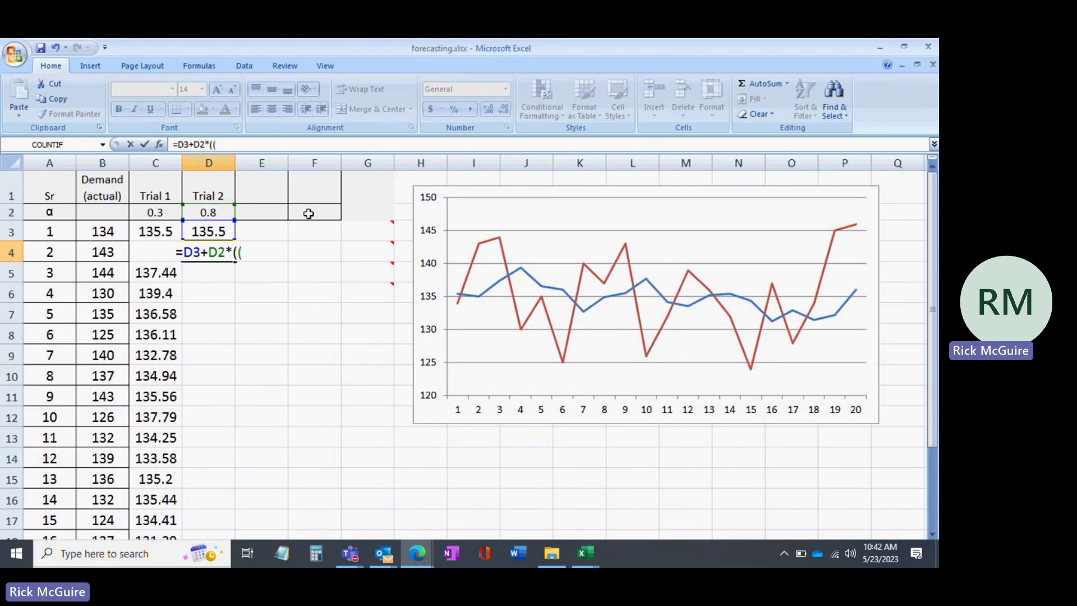
key("Up")
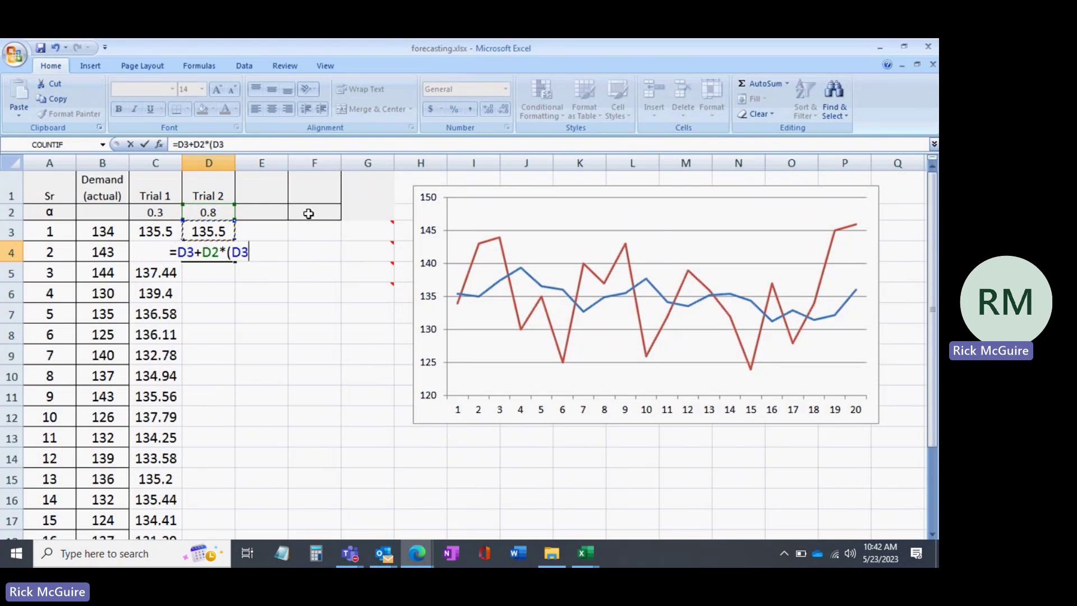
key("Left")
key("Left")
type("-")
key("Up")
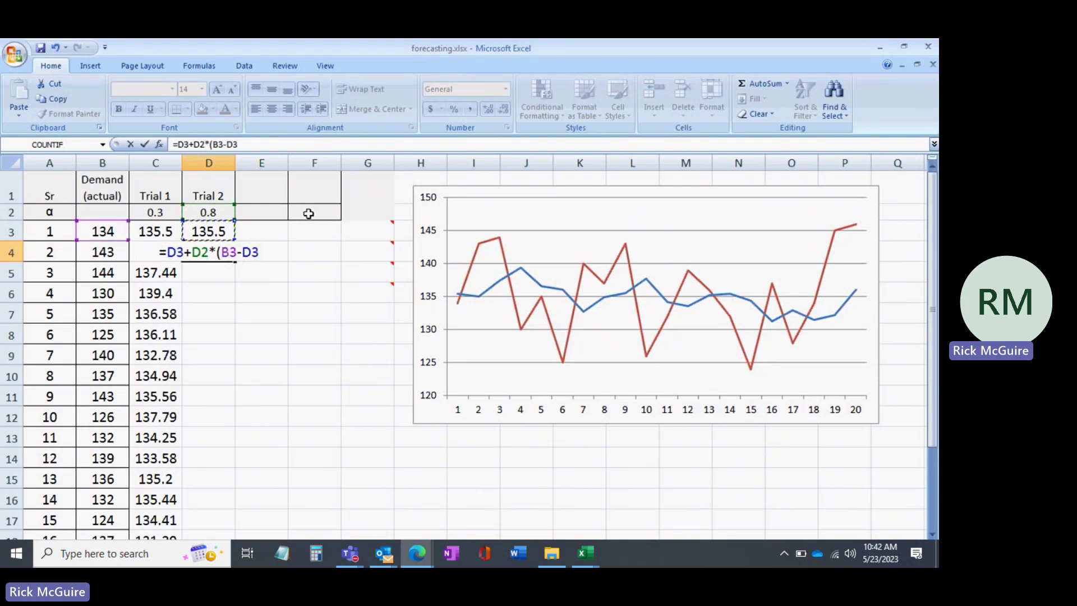
key("Return")
key("Up")
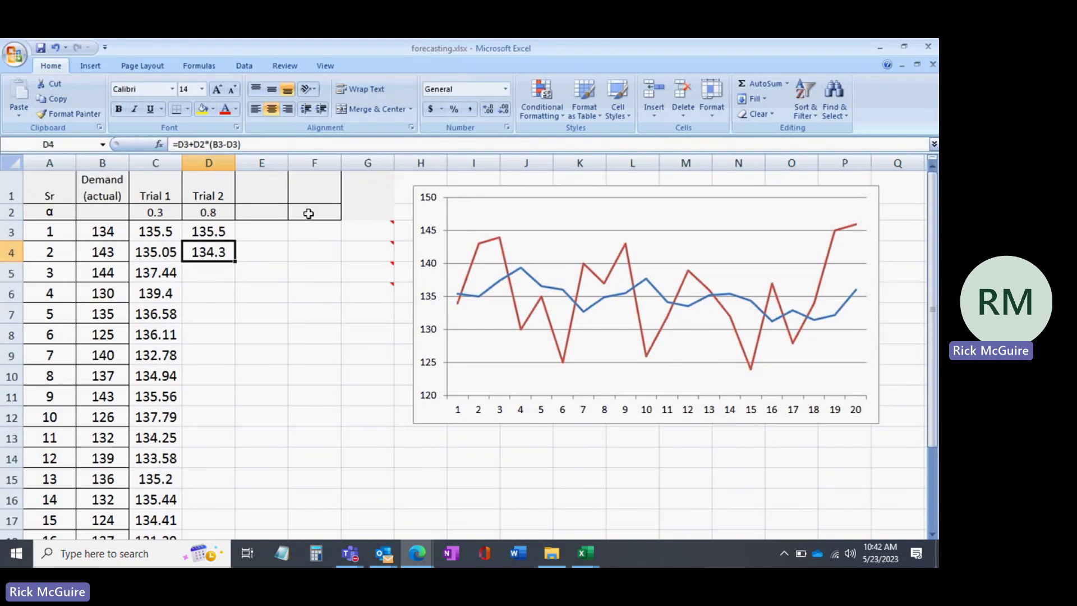
Lock the alpha row as D$2 in D4's smoothing formula and fill the formula down the Trial 2 column.
double_click(238, 256)
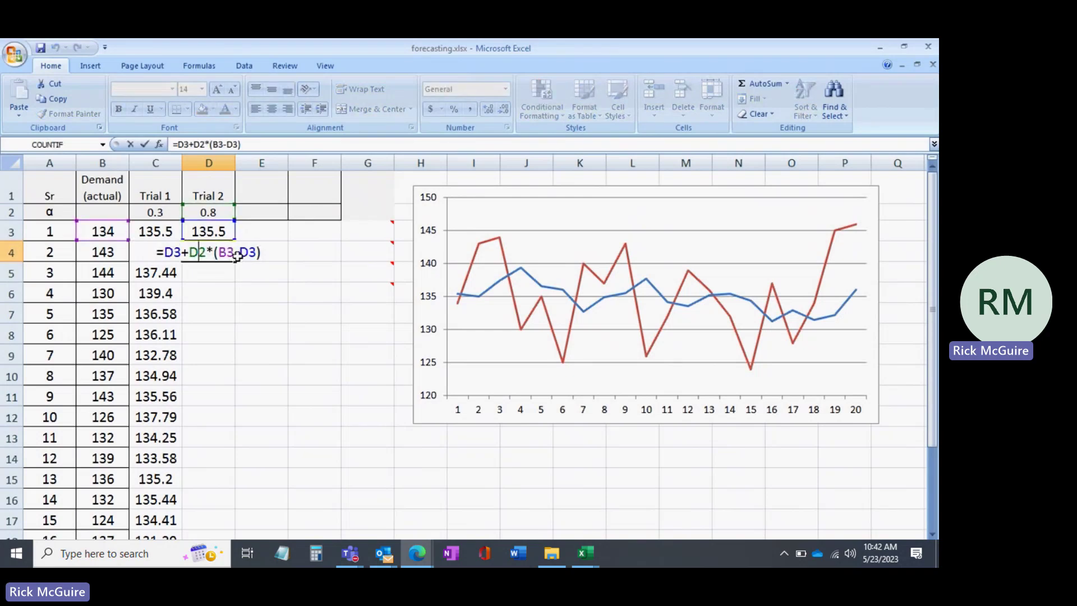
type("$")
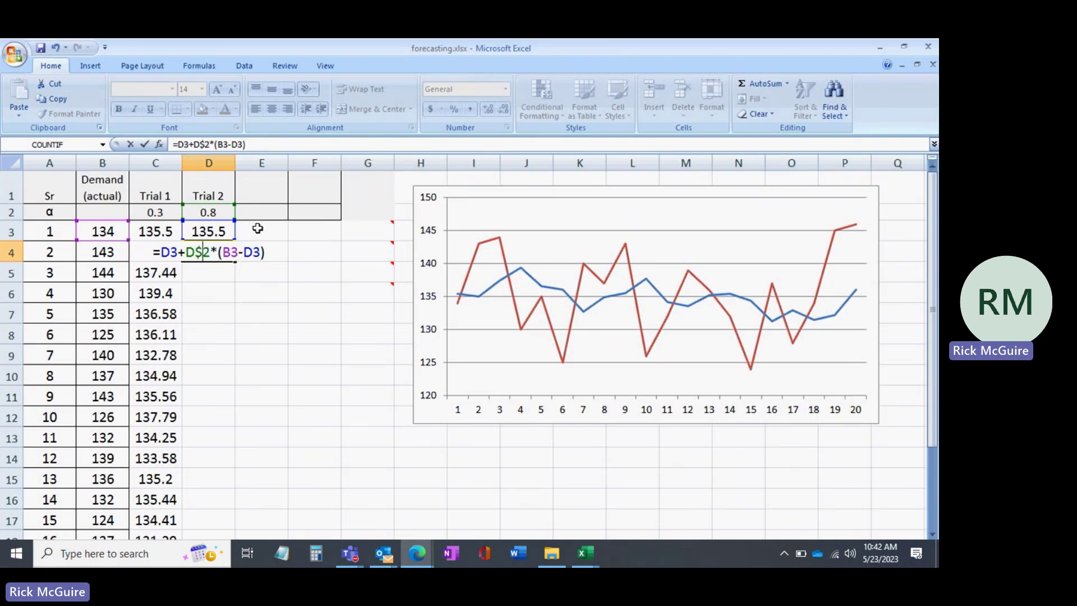
key("Return")
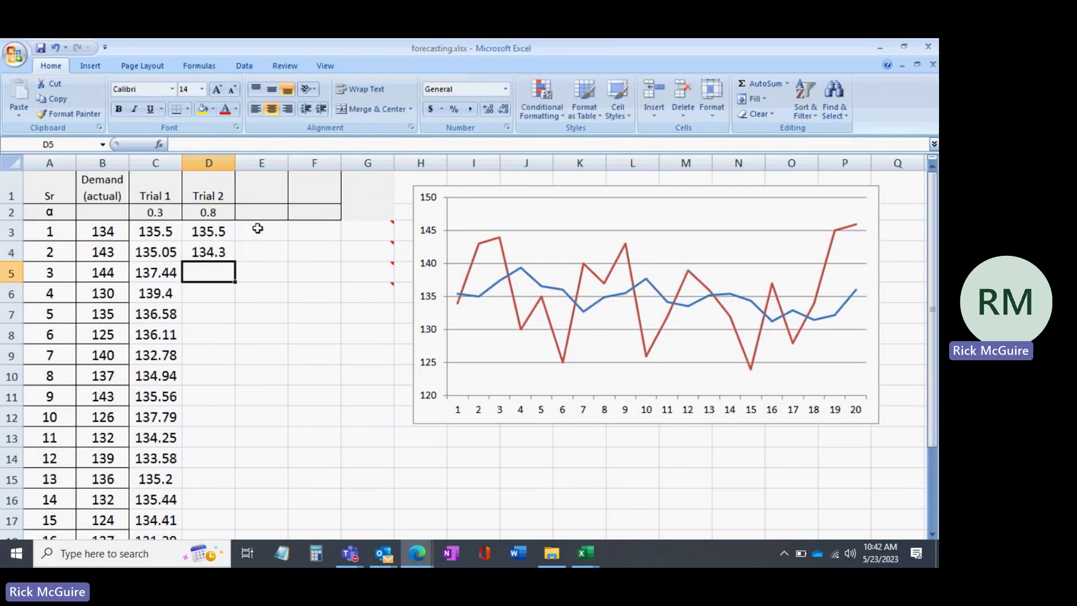
left_click(230, 253)
double_click(236, 262)
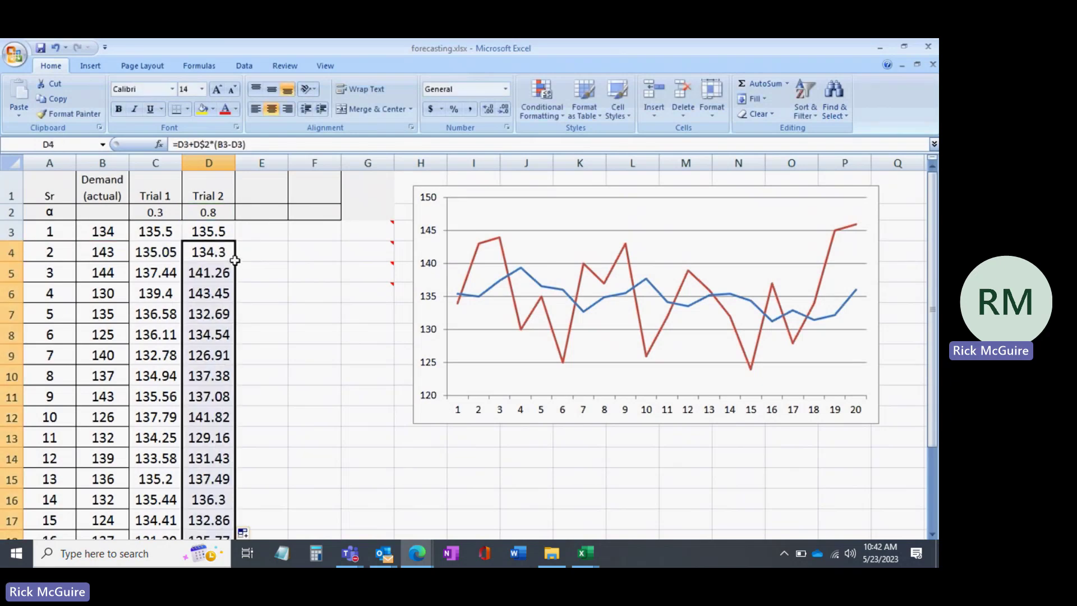
Extend the demand chart's source range to include the Trial 2 column.
left_click(493, 305)
left_click_drag(185, 224, 216, 221)
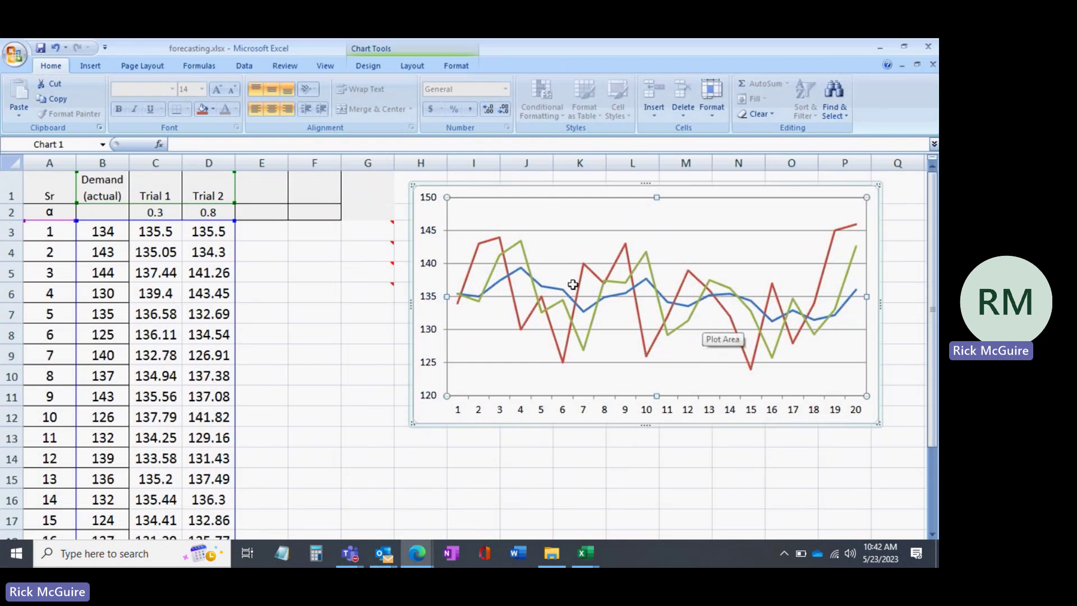
Label E1 as Trial 3 and enter 0 as its alpha value in E2.
left_click(274, 189)
type("Tri")
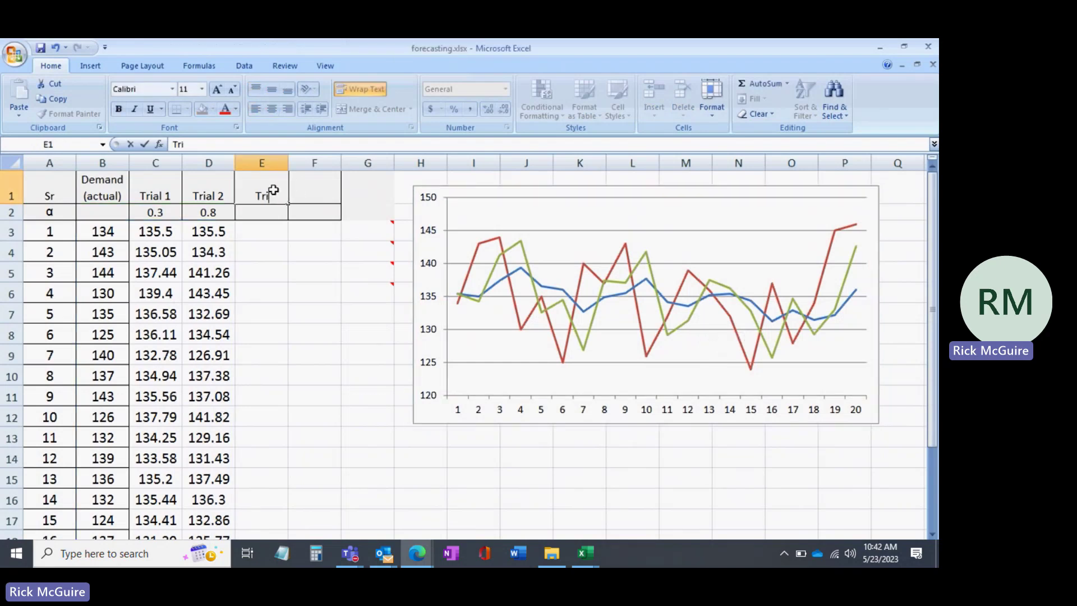
type("al 3")
key("Return")
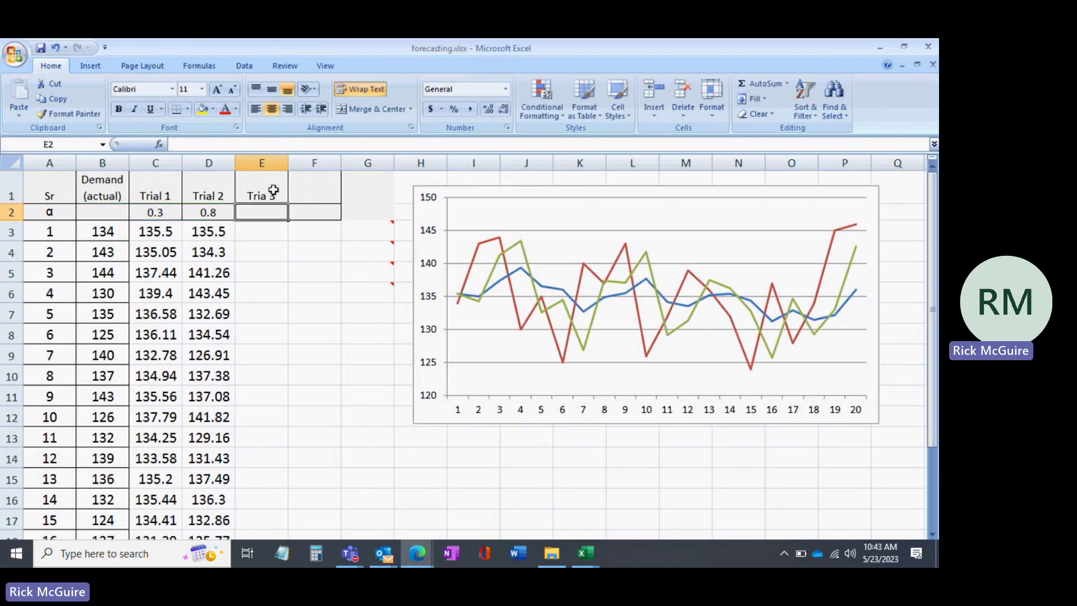
double_click(274, 190)
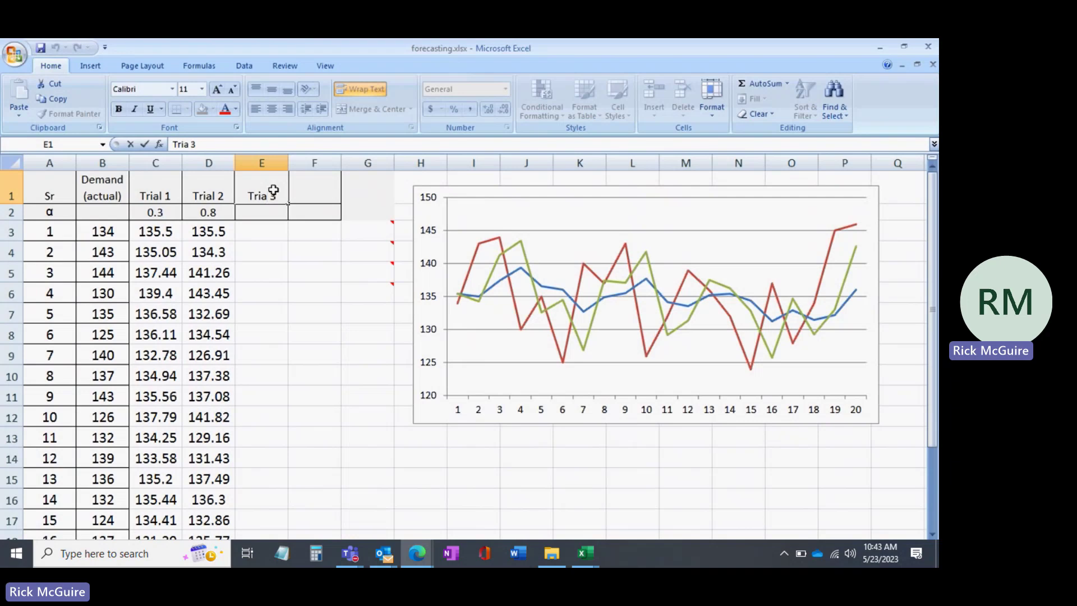
type("l")
key("Return")
type("0")
key("Return")
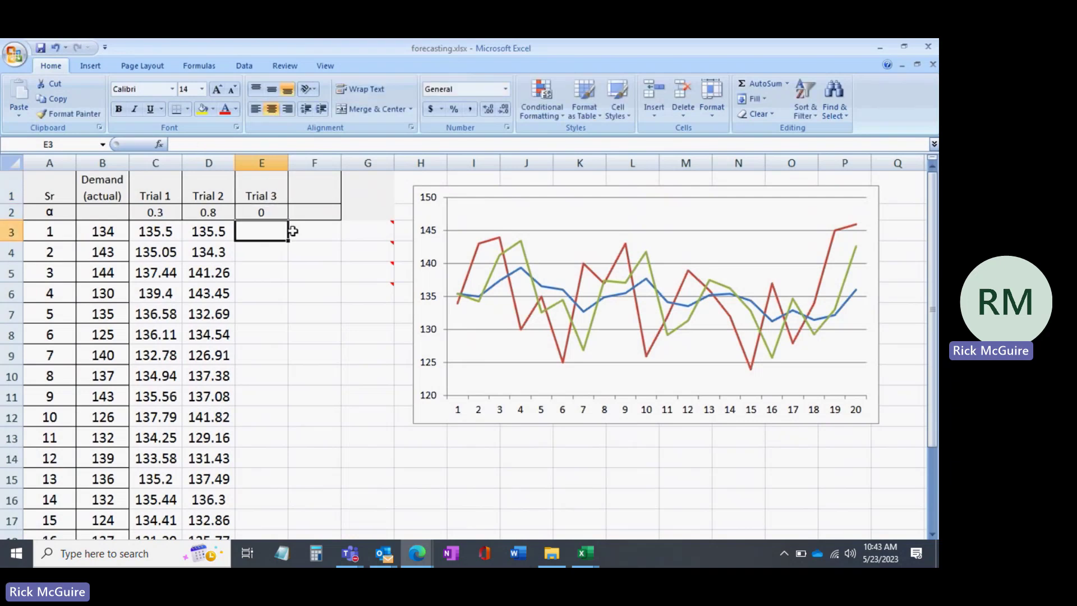
Enter the average of actual demand B3:B22 in E3 as the starting forecast for Trial 3.
type("=a")
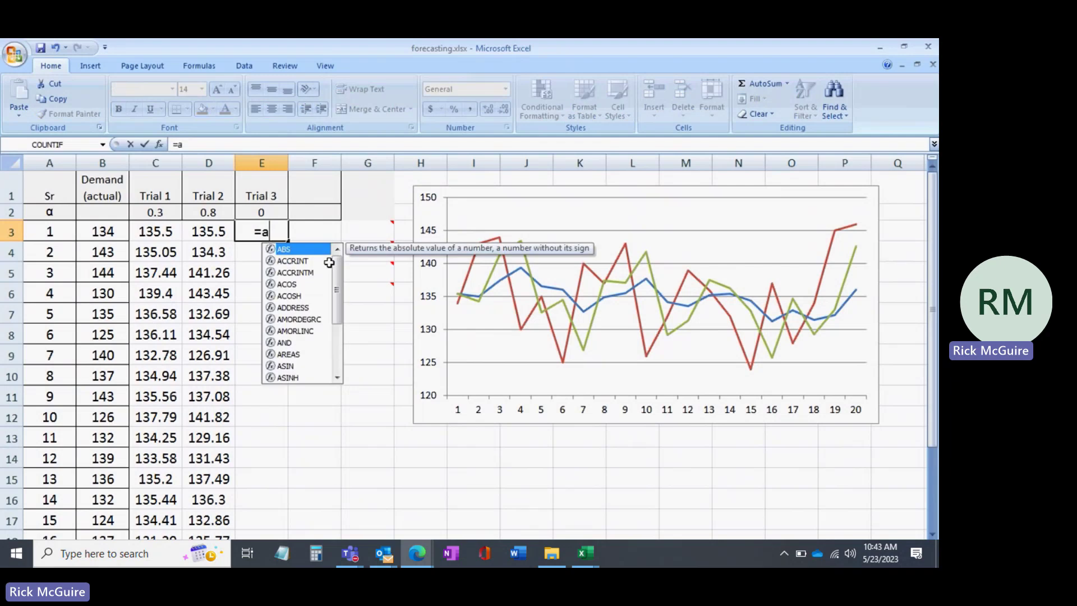
type("verage(")
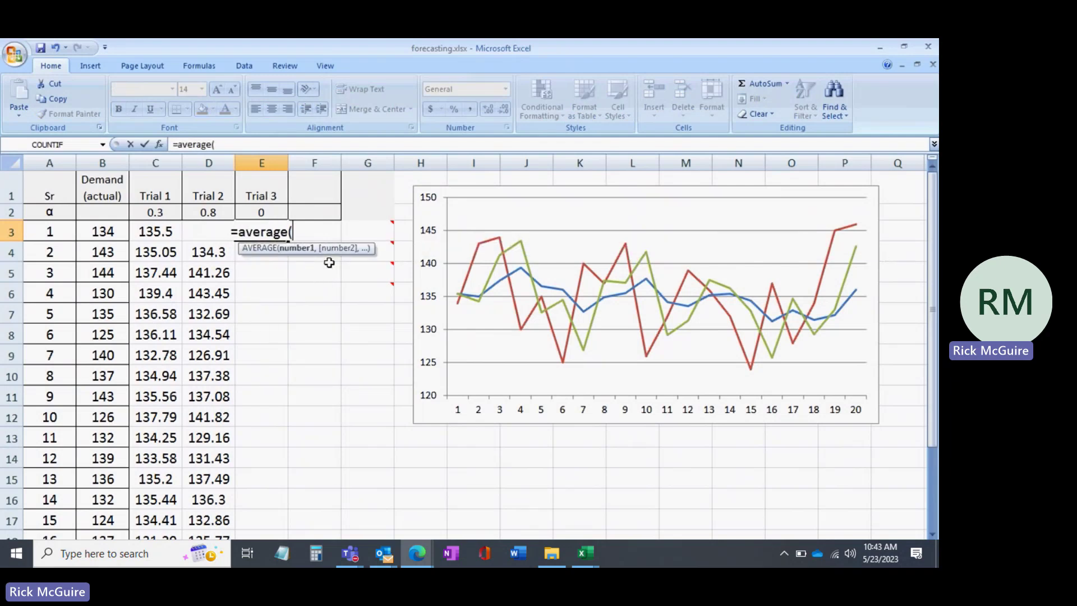
key("Left")
key("Left")
key("Left")
key("shift+Down")
key("shift+Down")
key("shift+Down")
key("shift+Down")
key("shift+Down")
key("shift+Down")
key("shift+Down")
key("shift+Down")
key("shift+Down")
key("shift+Down")
key("shift+Down")
key("shift+Down")
key("shift+Down")
key("shift+Down")
key("shift+Down")
key("shift+Down")
key("shift+Down")
key("shift+Down")
key("shift+Down")
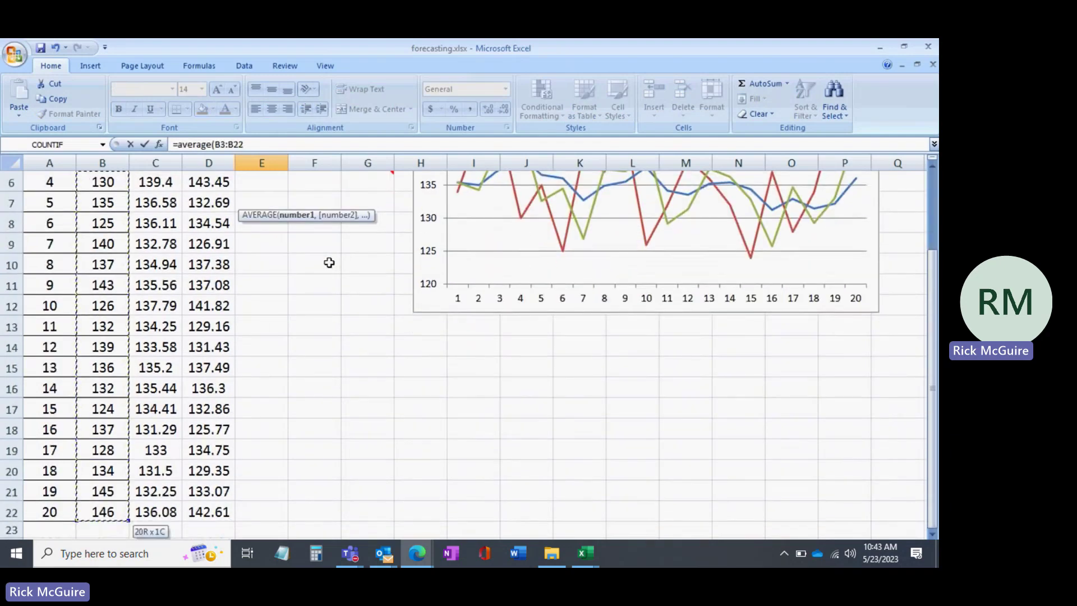
key("Return")
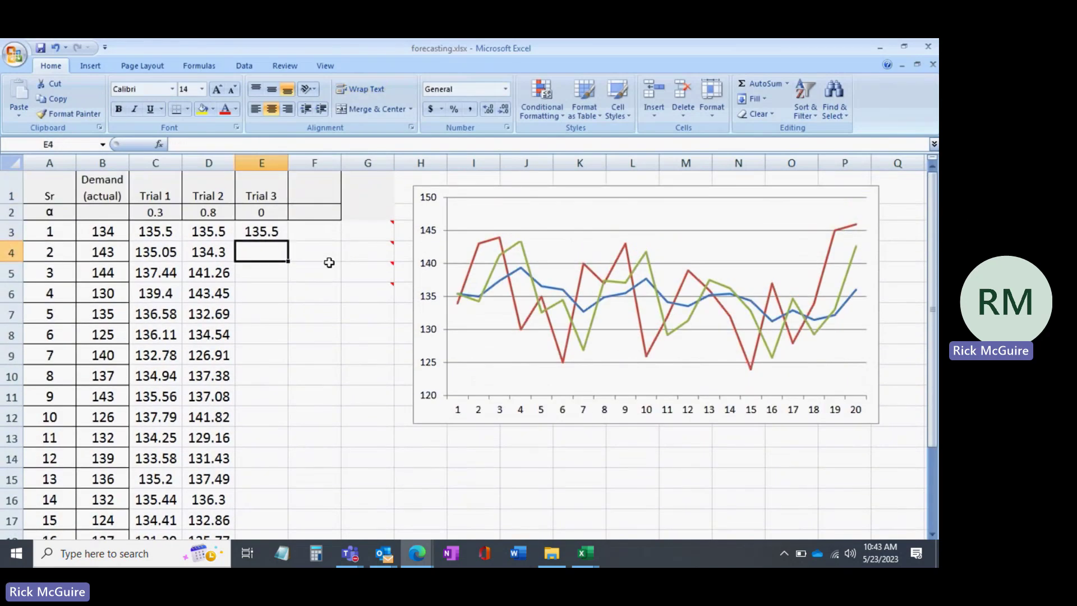
Enter the Trial 3 smoothing formula =E3+E$2*(B3-E3) in E4, with the alpha row locked.
type("=")
key("Up")
type("+")
key("Up")
key("Up")
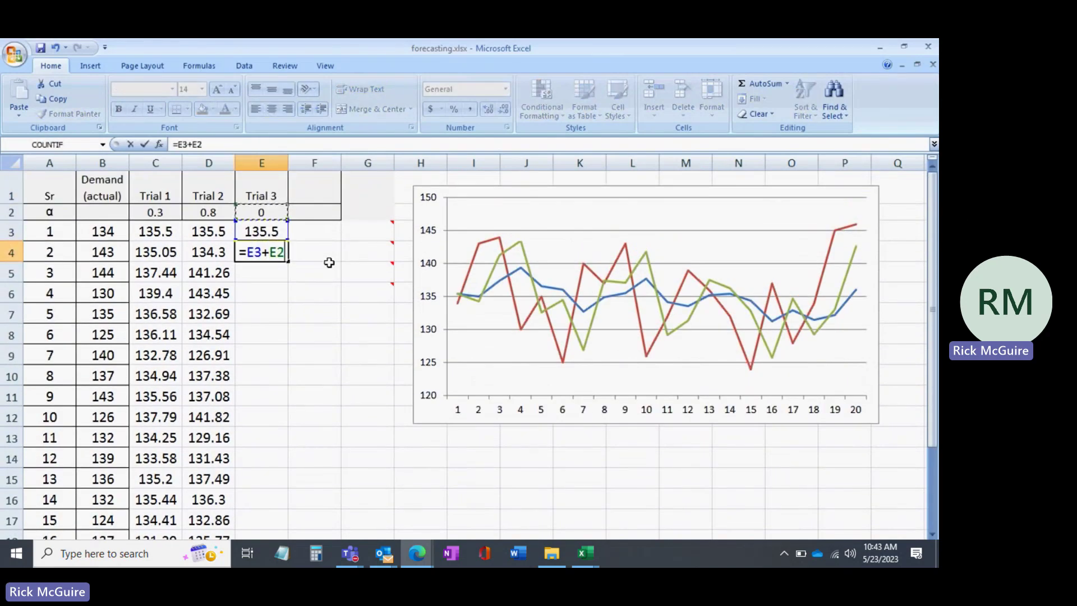
type("*")
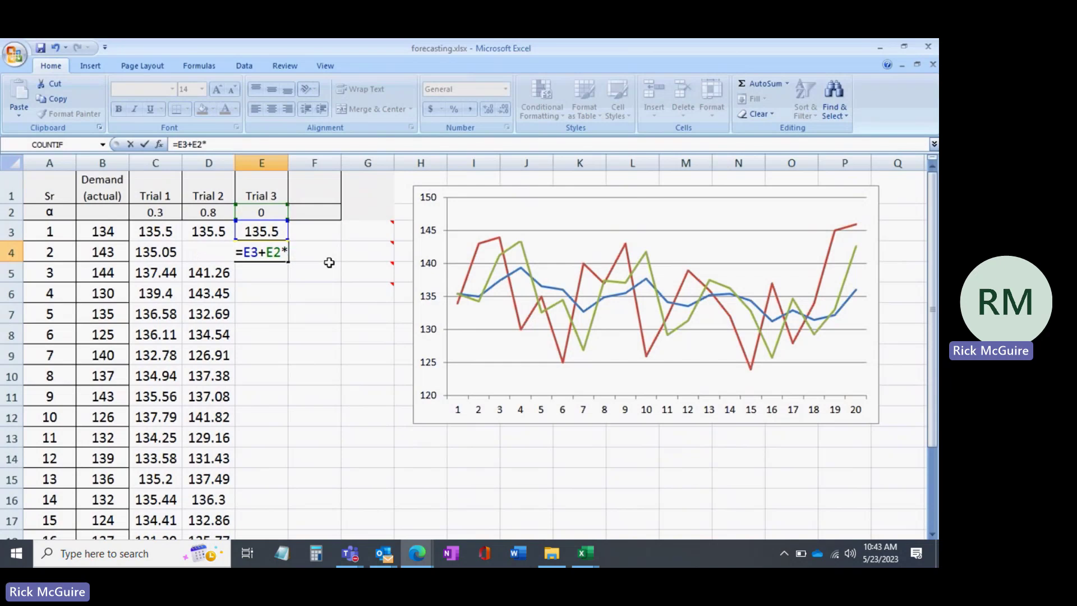
type("(")
key("Left")
key("Left")
key("Left")
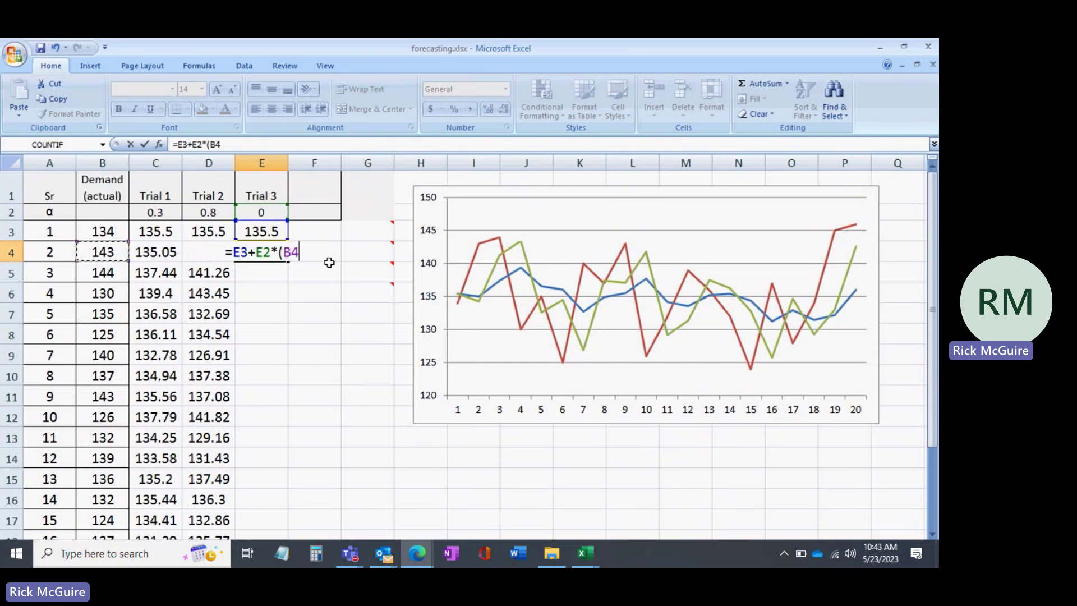
key("Up")
type("-")
key("Up")
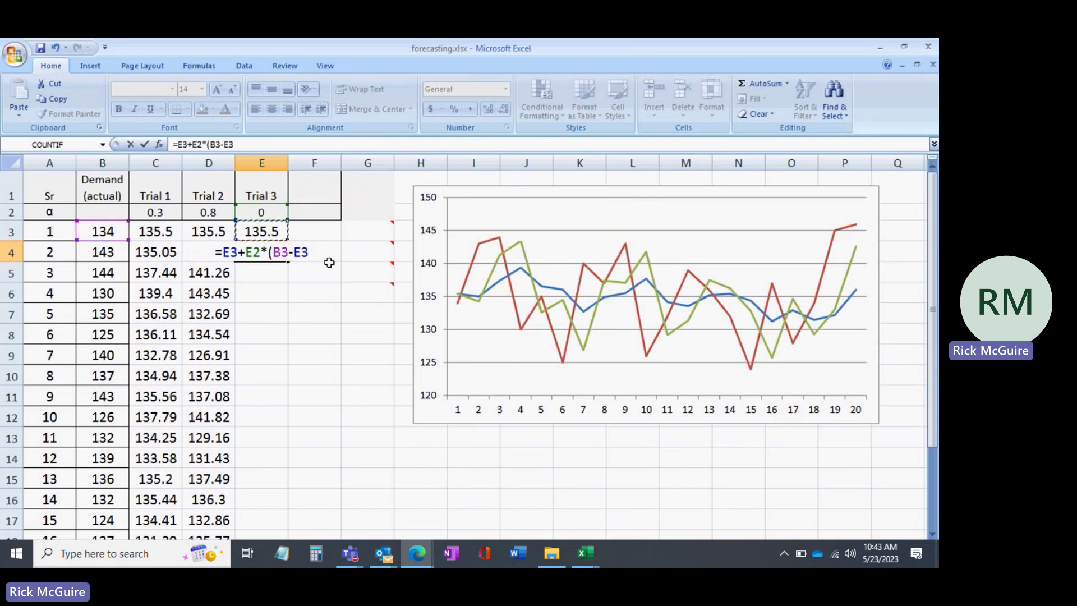
type(")")
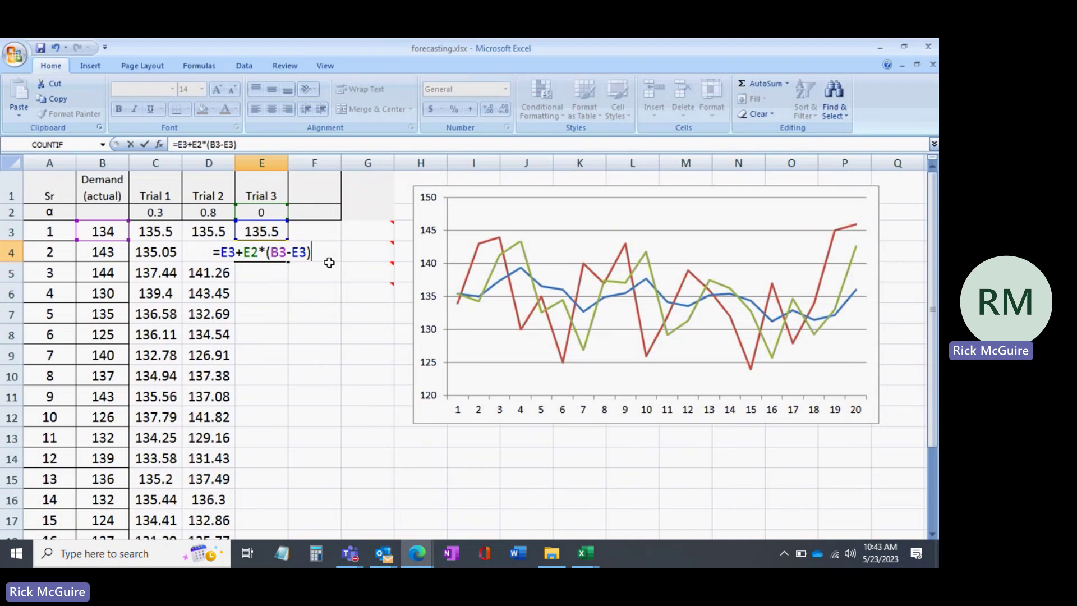
key("Left")
key("Left")
key("Left")
key("Left")
key("Left")
key("Left")
key("Left")
key("Left")
key("Left")
type("$")
key("Return")
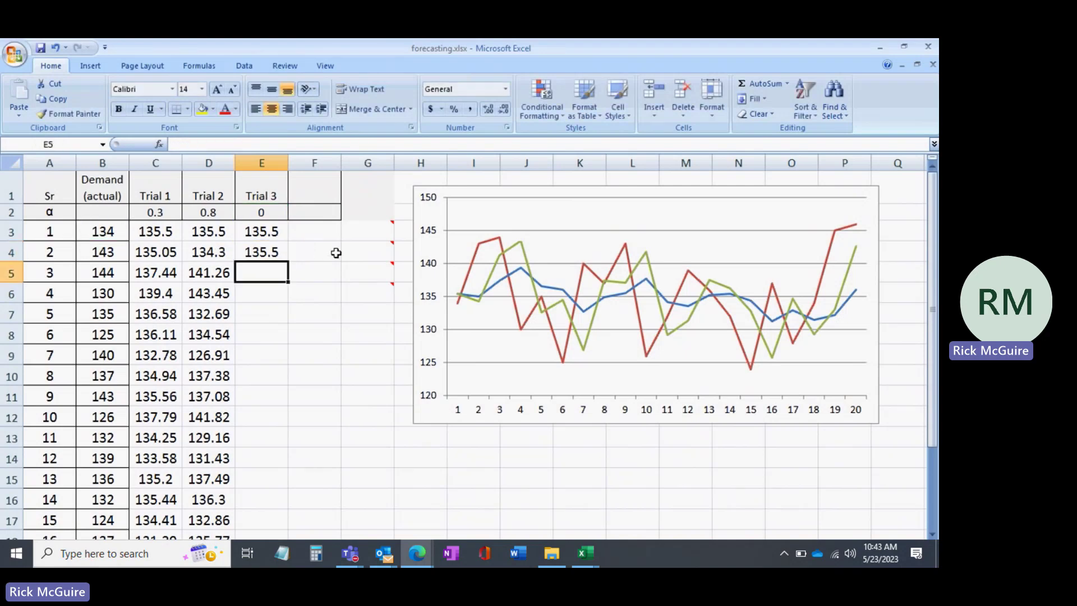
Fill E4's smoothing formula down the Trial 3 column and check the formulas in E3 to E5.
key("Up")
double_click(289, 262)
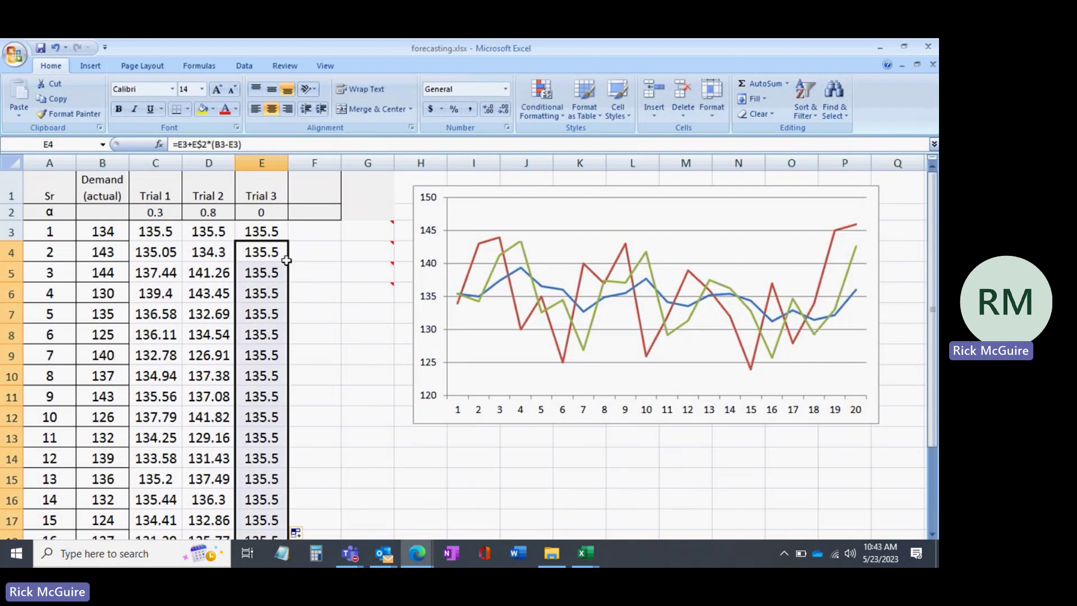
key("Up")
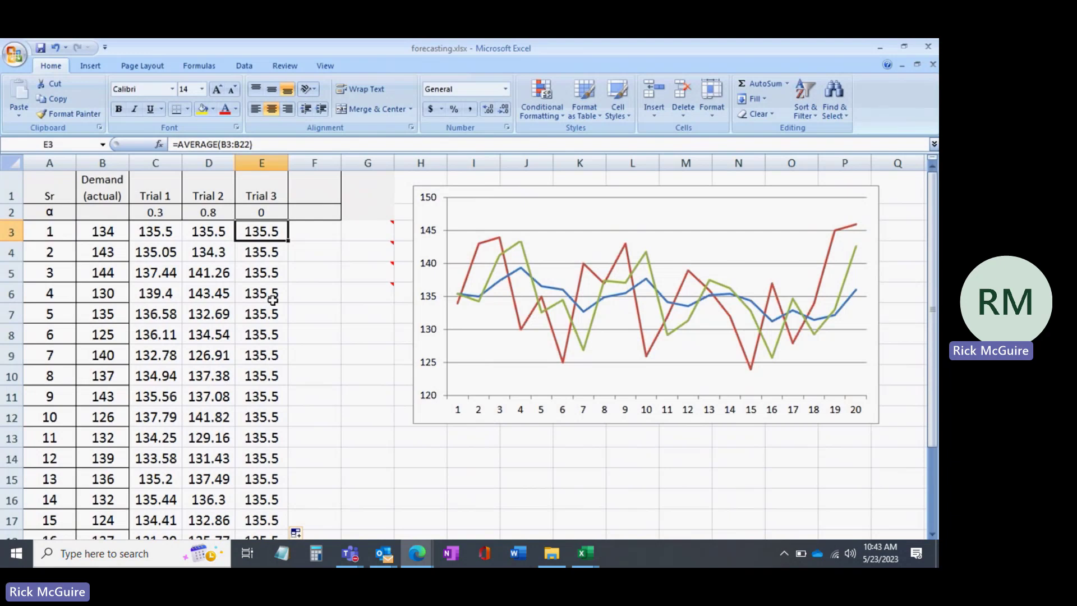
key("Down")
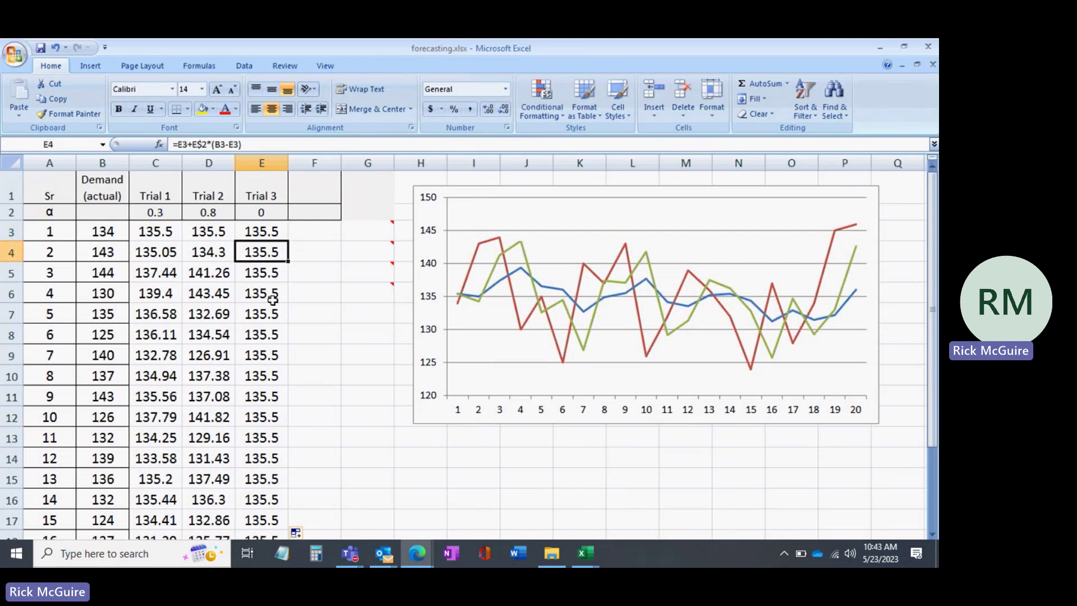
key("Down")
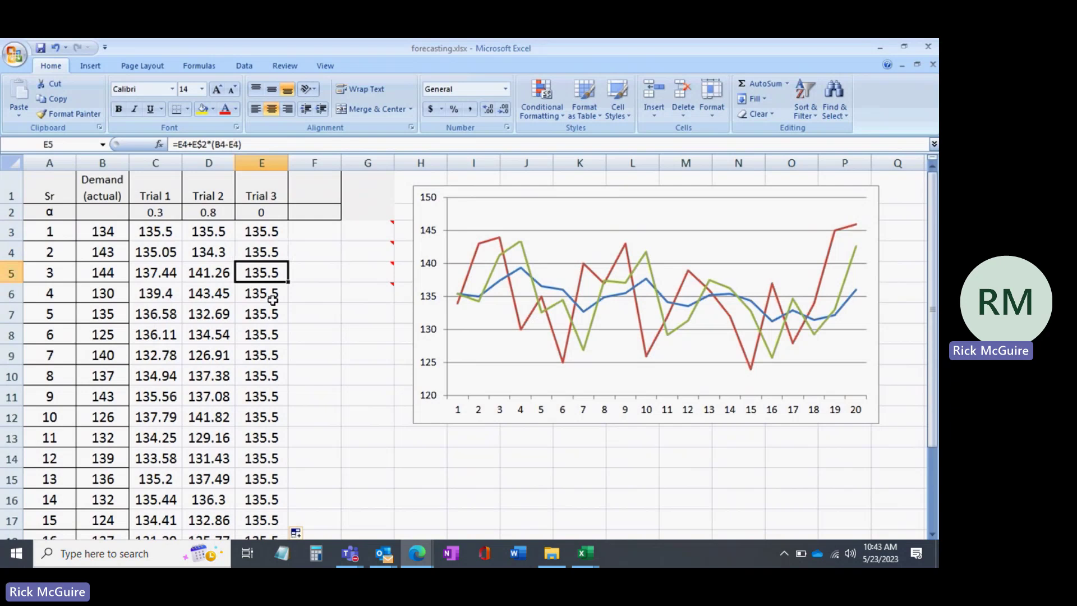
Label F1 as Trial 4 and enter 1 as its alpha value in F2.
left_click(314, 183)
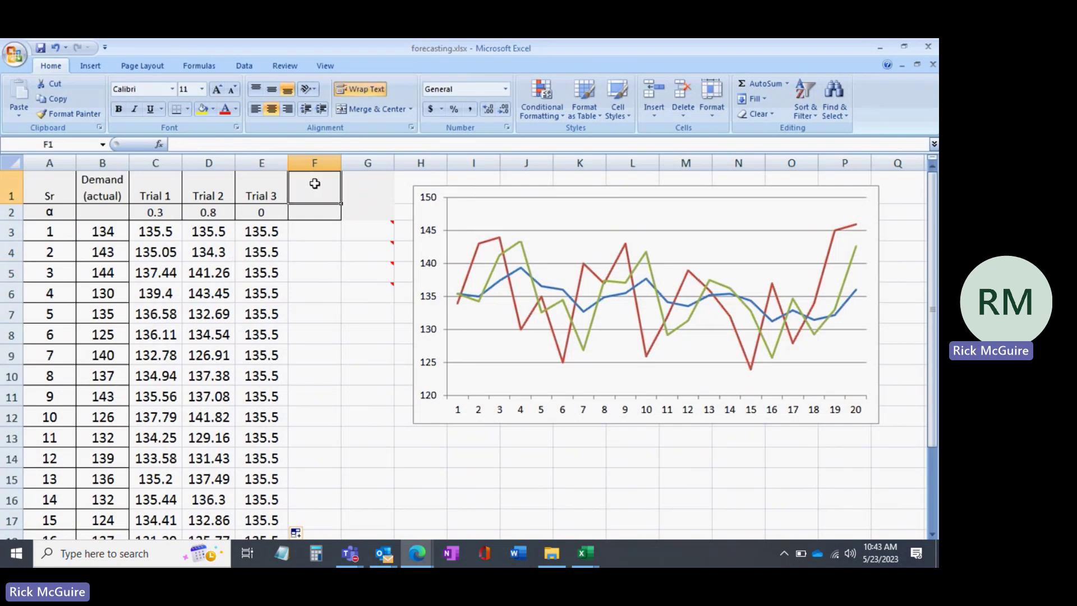
type("Tr")
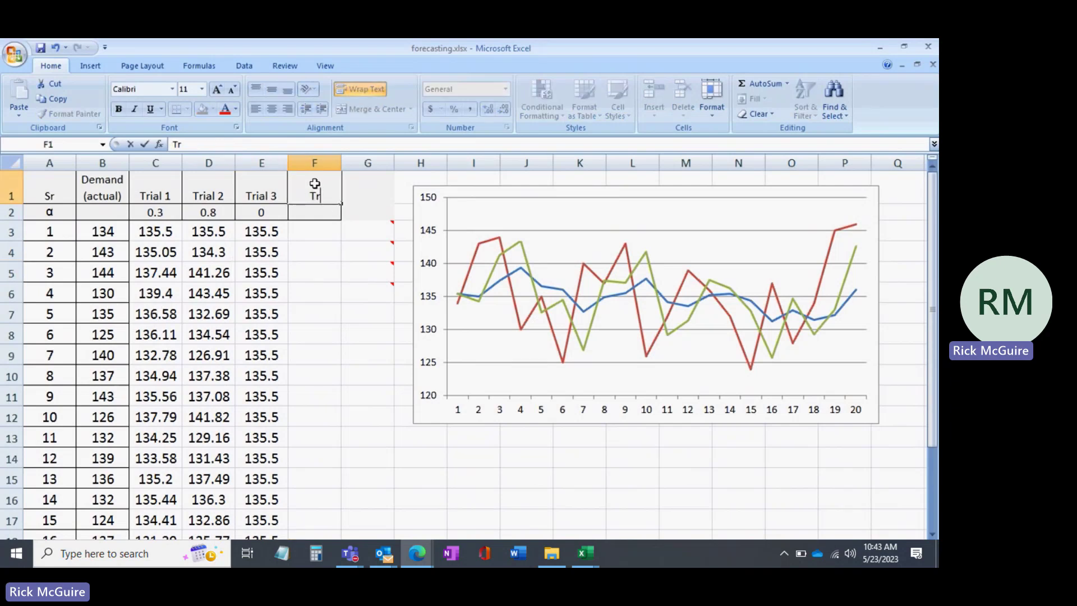
type("ial 4")
key("Return")
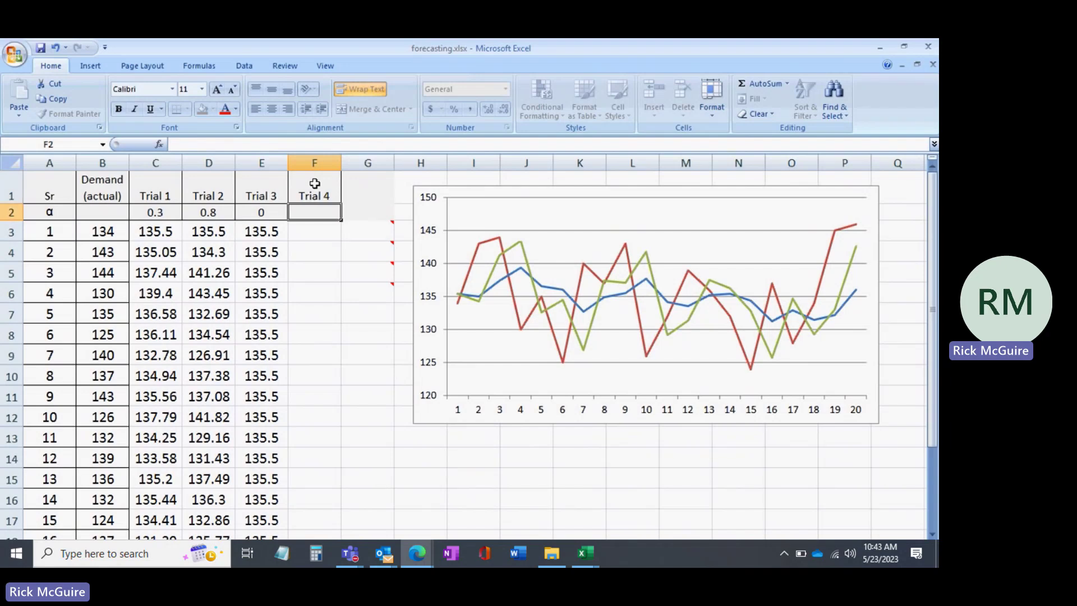
type("1")
key("Return")
Enter the average of actual demand B3:B22 in F3 as the starting forecast for Trial 4.
type("=averagae")
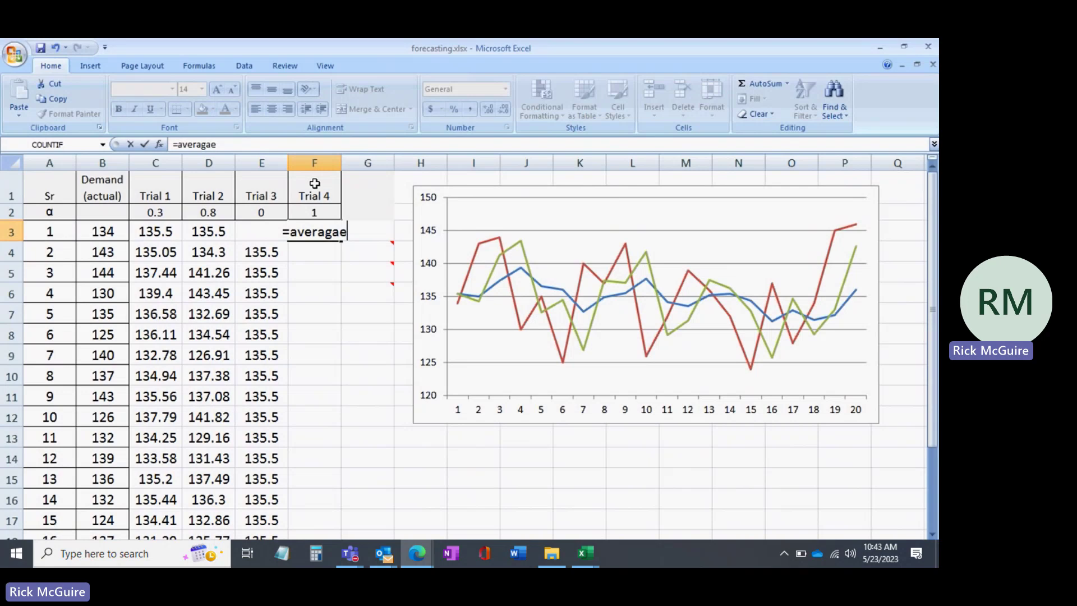
key("BackSpace")
key("BackSpace")
type("e(")
key("Left")
key("Left")
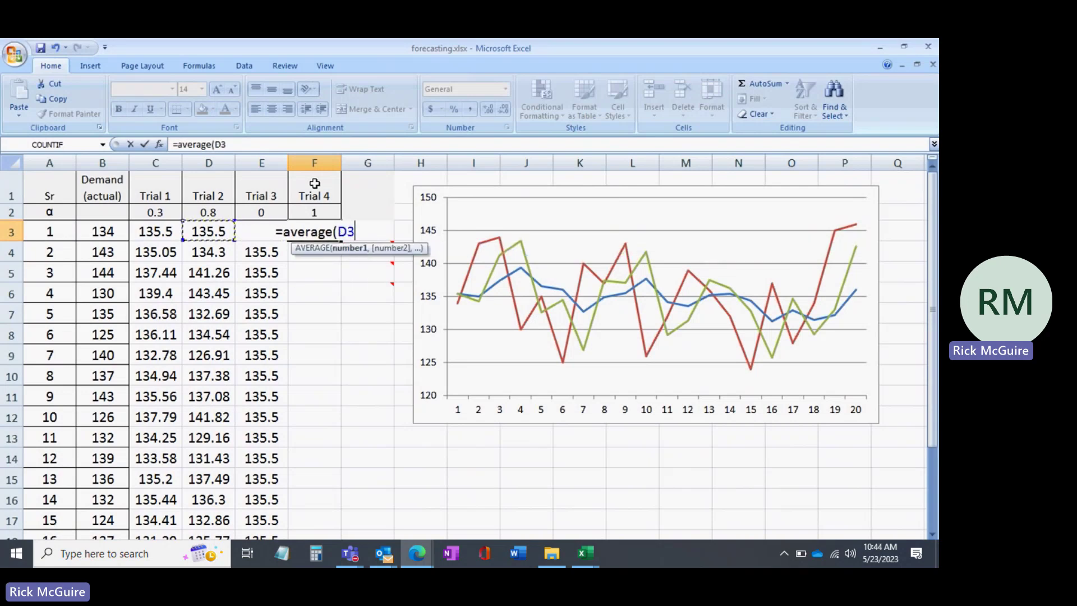
key("Left")
key("Left")
key("shift+Down")
key("shift+Down")
key("shift+Down")
key("shift+Down")
key("shift+Down")
key("shift+Down")
key("shift+Down")
key("shift+Down")
key("shift+Down")
key("shift+Down")
key("shift+Down")
key("shift+Down")
key("shift+Down")
key("shift+Down")
key("shift+Down")
key("shift+Down")
key("shift+Down")
key("shift+Down")
key("shift+Down")
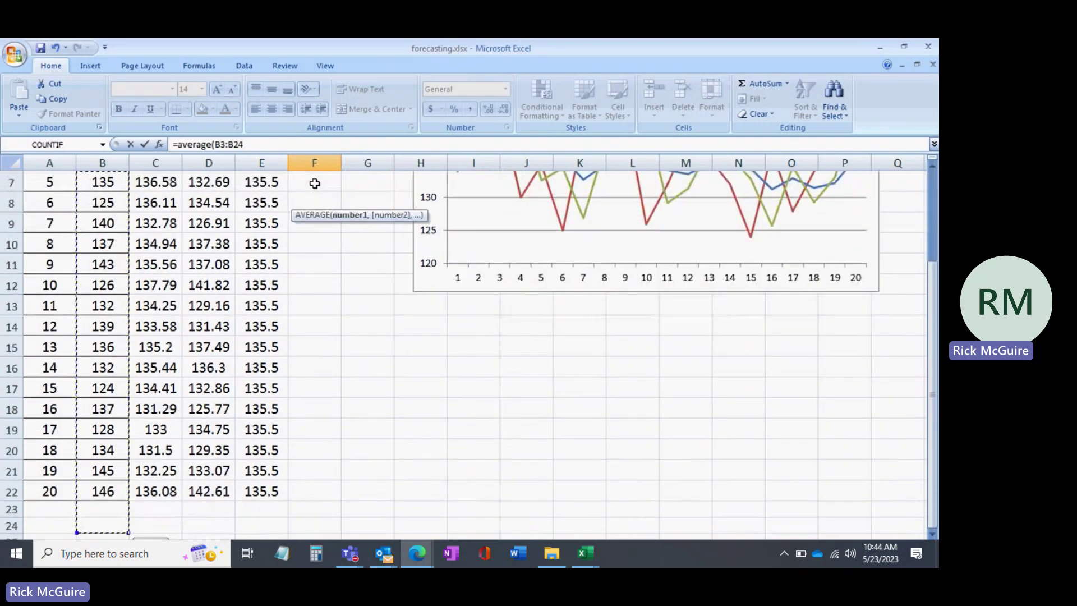
key("Return")
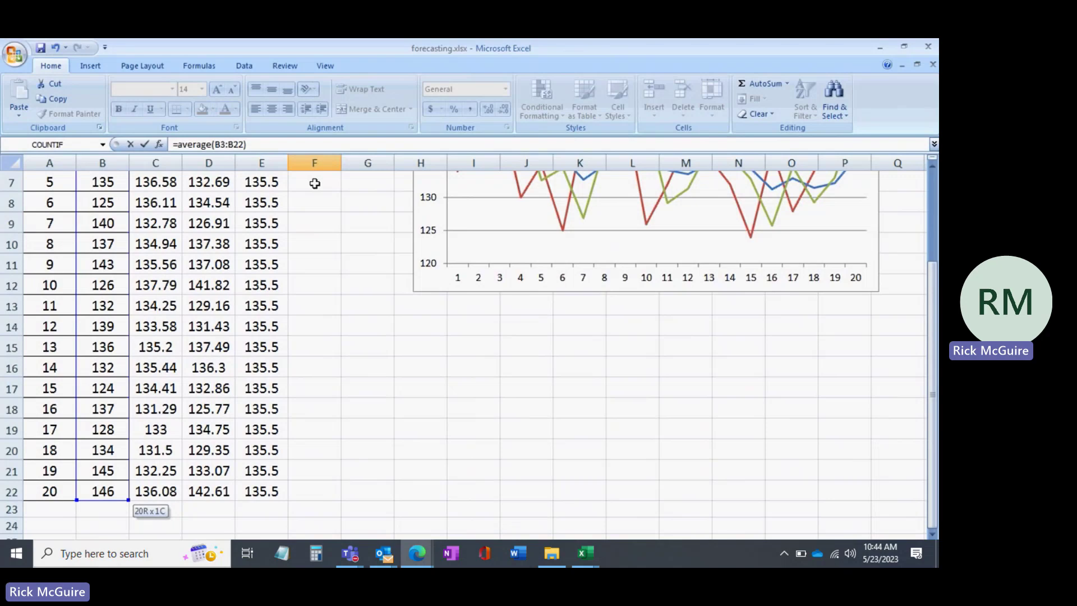
key("Up")
key("Up")
key("Up")
key("Down")
key("Down")
key("Down")
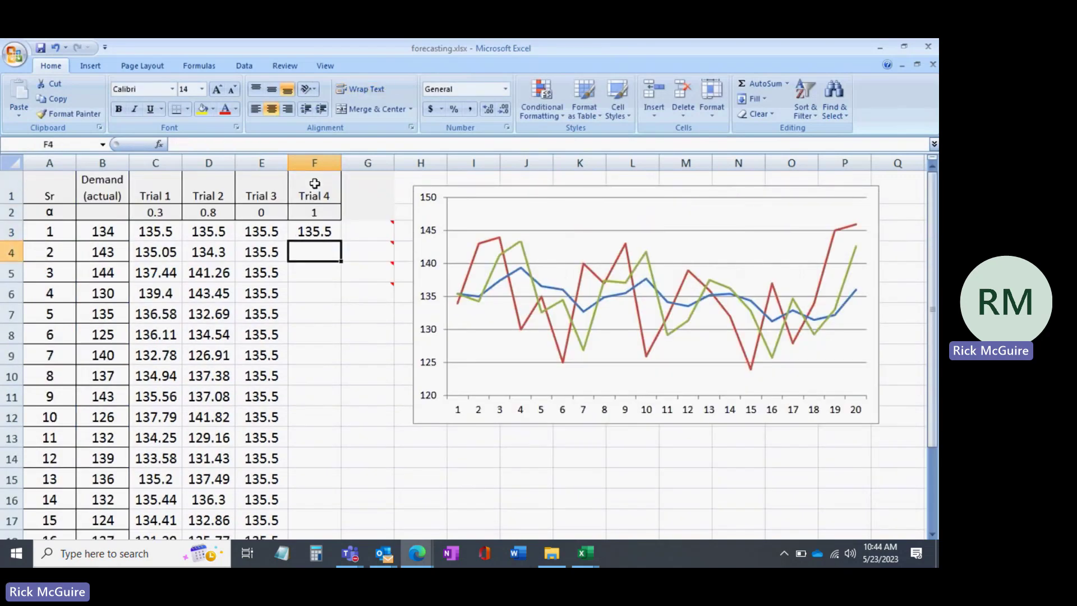
Enter the Trial 4 smoothing formula =F3+F2*(B3-F3) in F4.
type("=")
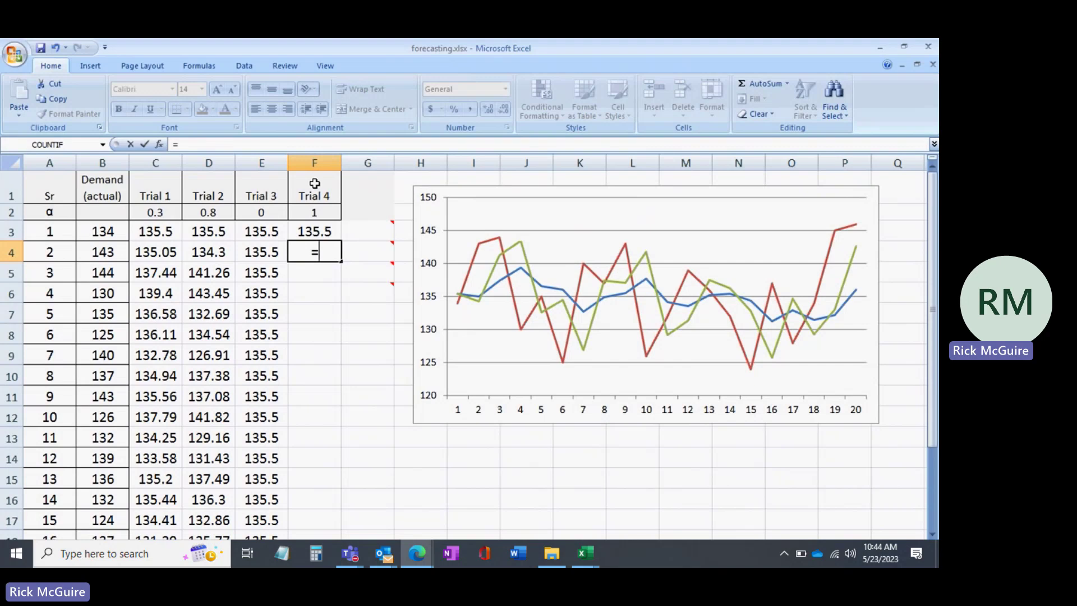
key("Up")
type("+")
key("Up")
key("Up")
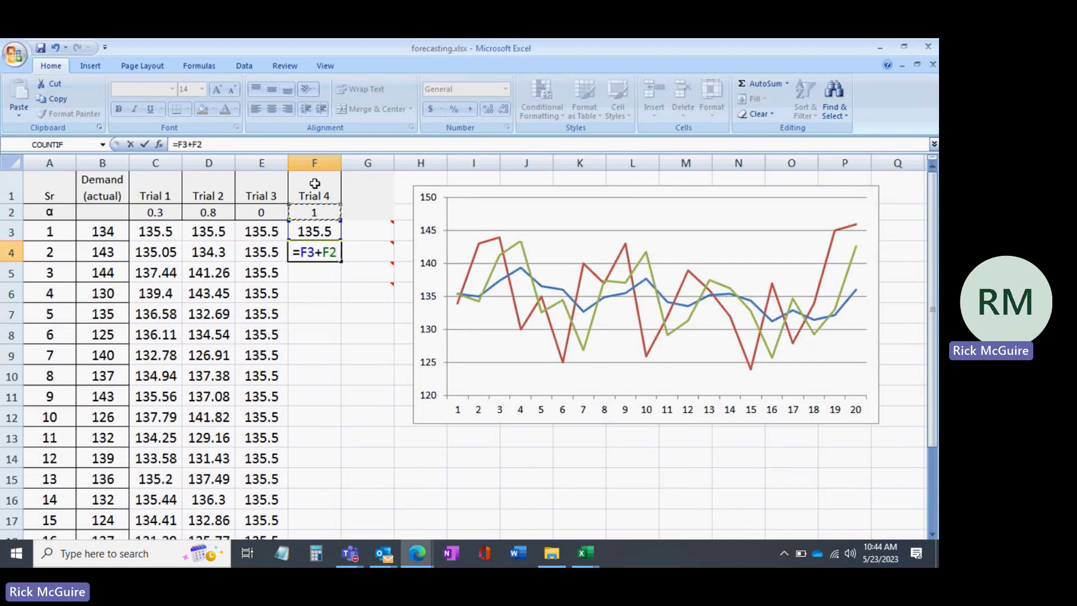
type("*(")
key("Left")
key("Left")
key("Left")
key("Left")
key("Up")
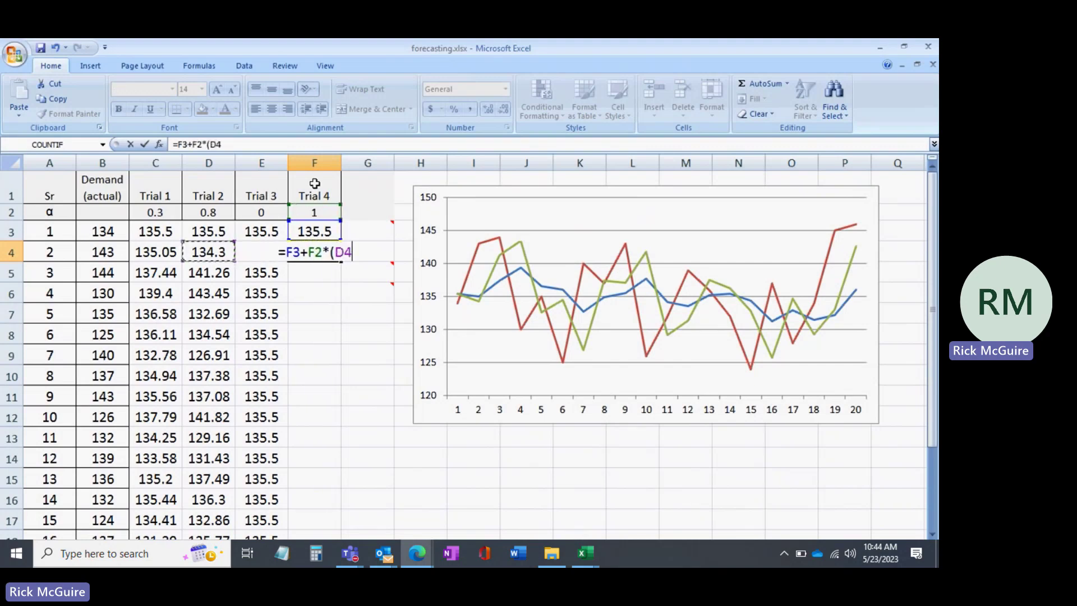
type("-")
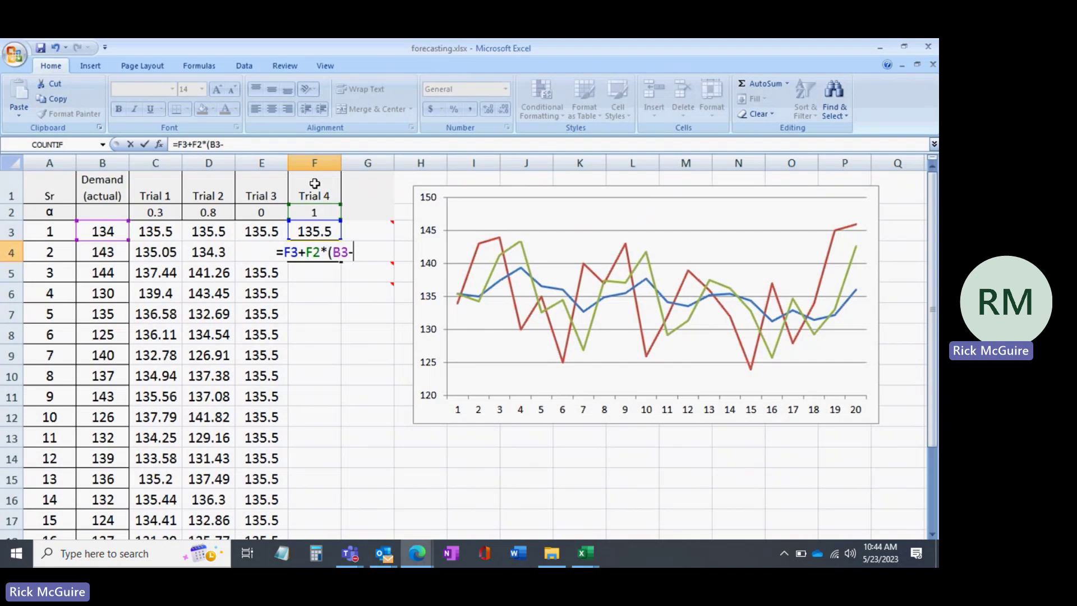
key("Up")
type(")")
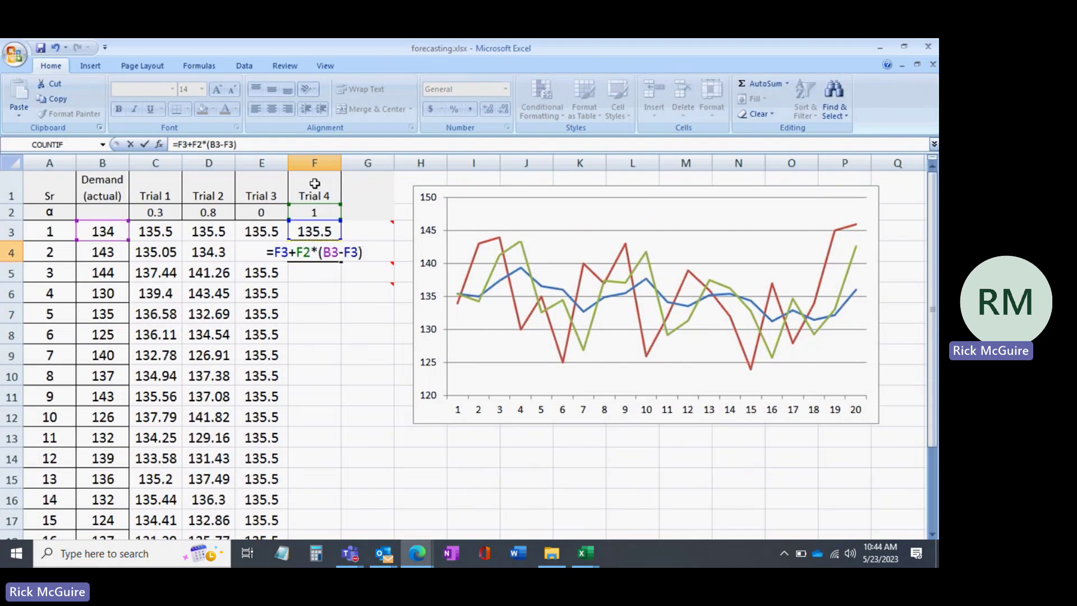
key("ctrl+Return")
Lock the alpha row in F4's formula so that it reads =F3+F$2*(B3-F3).
key("F2")
key("Left")
key("Left")
key("Left")
key("Left")
key("Left")
key("Left")
key("Left")
key("Left")
key("Left")
type("$")
key("Return")
Fill F4's smoothing formula down the Trial 4 column and show the cell note on alpha sensitivity beside row 6.
left_click(328, 250)
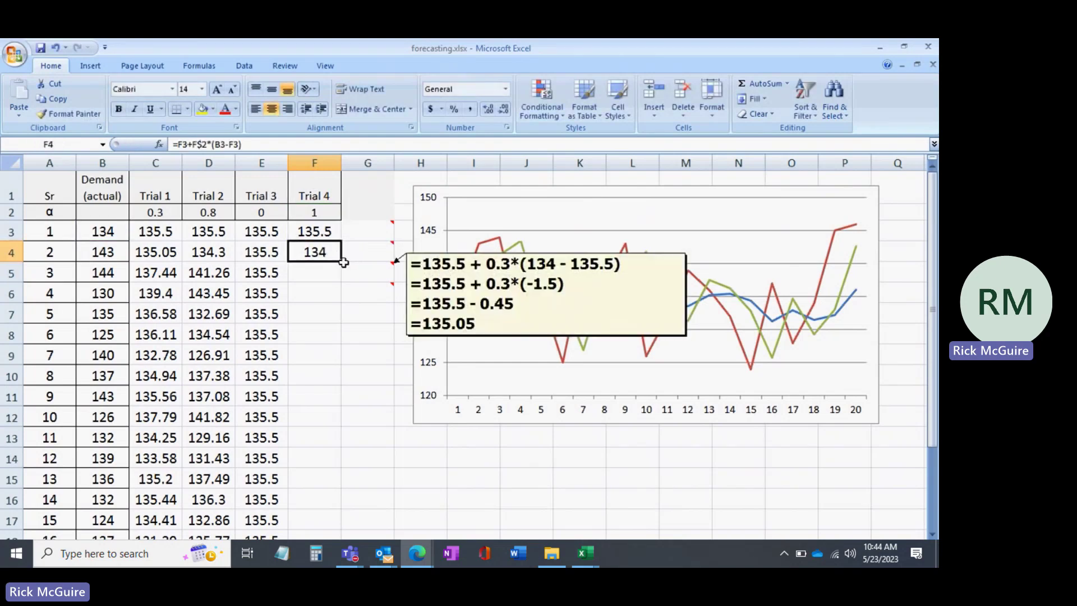
double_click(338, 262)
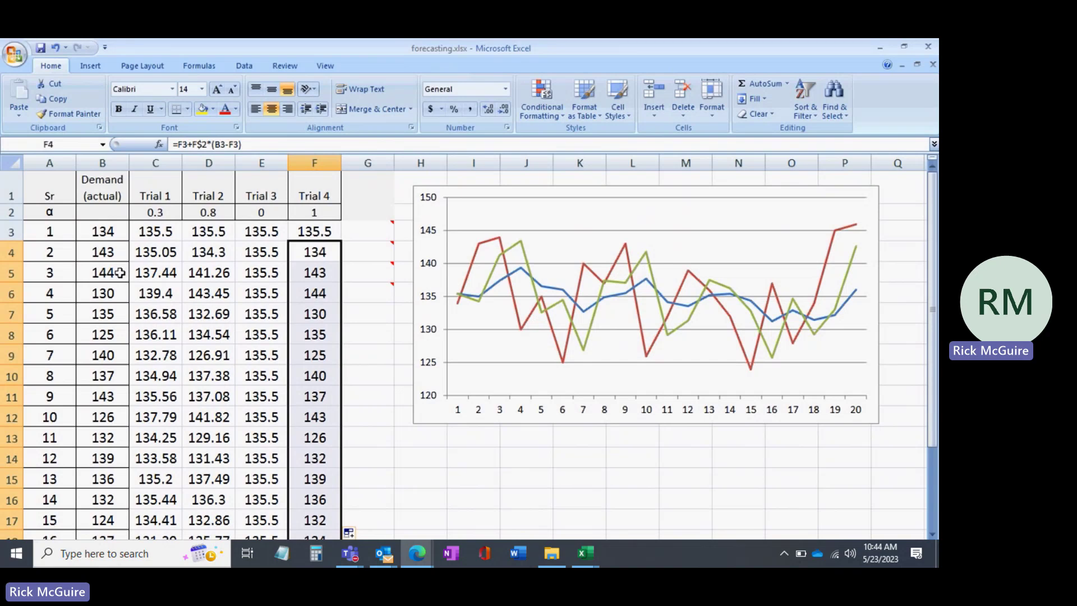
mouse_move(369, 293)
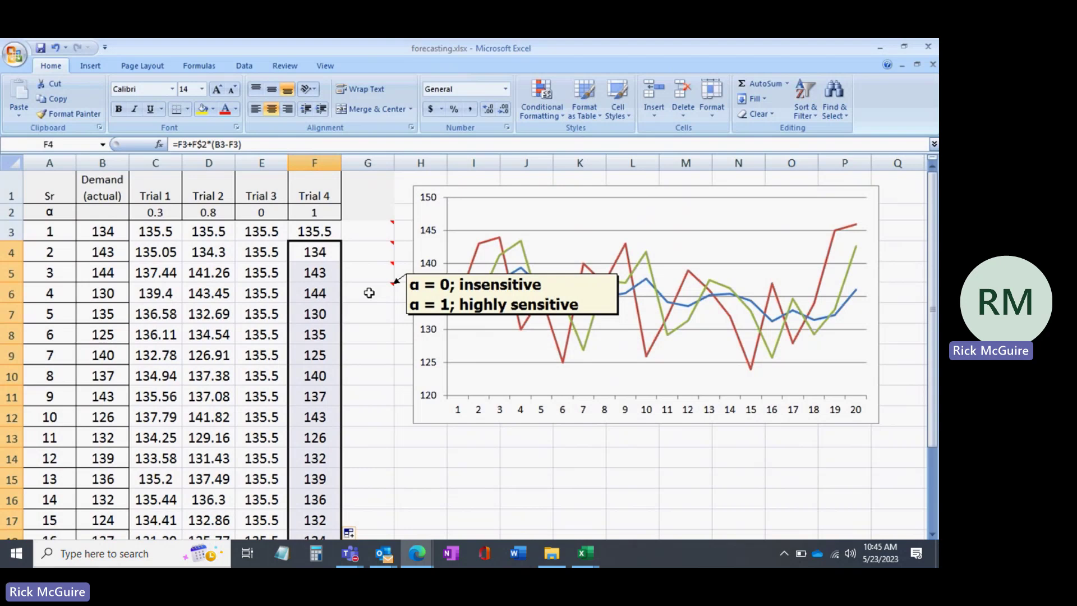
Leave the tutorial video's full-screen view, then minimize the browser and the forecasting workbook.
mouse_move(901, 546)
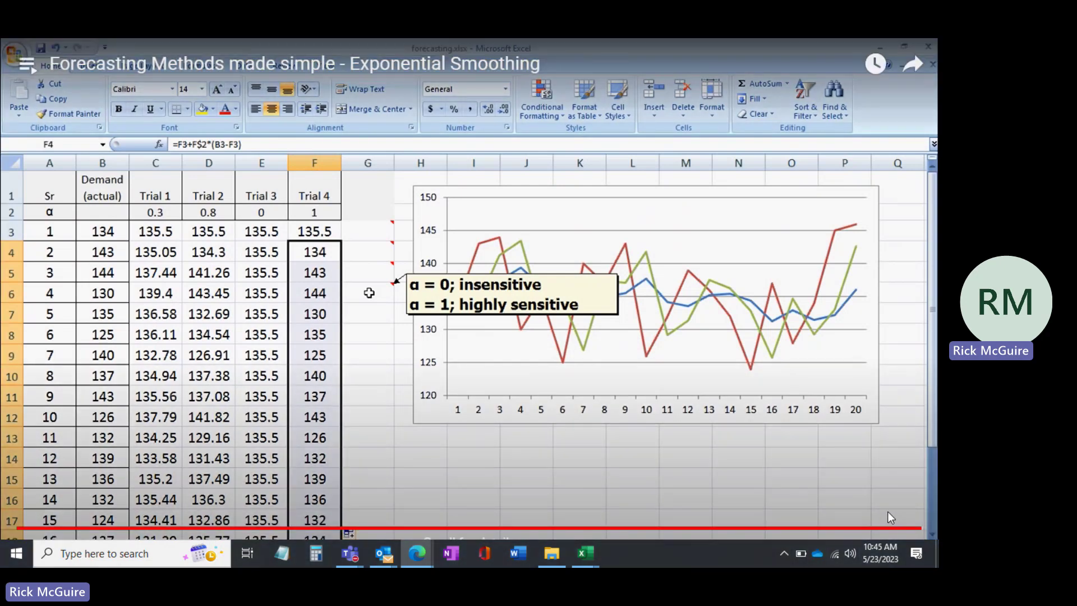
left_click(887, 512)
left_click(773, 523)
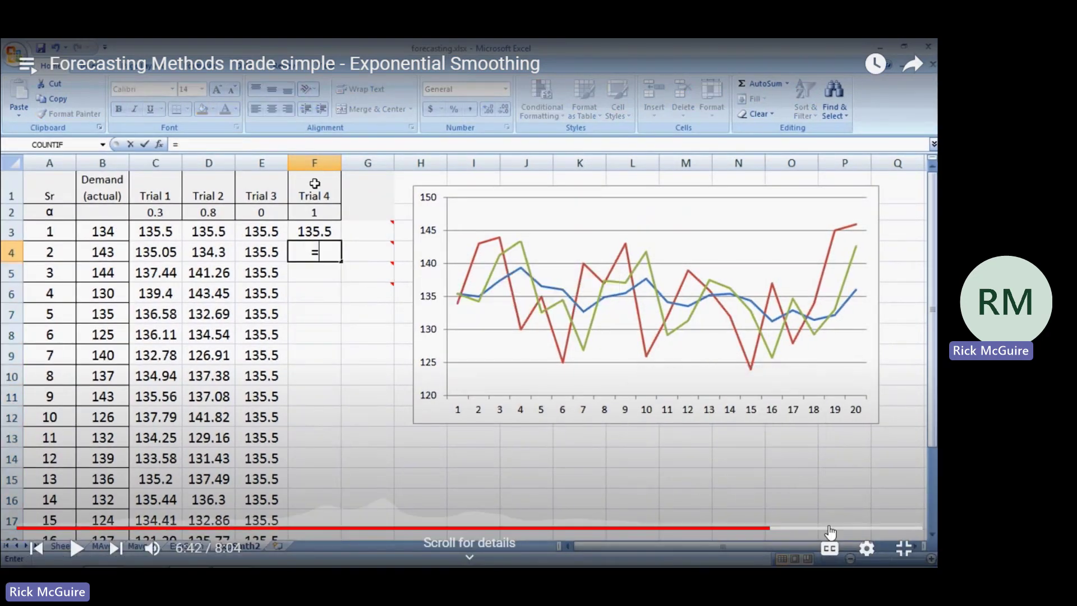
left_click(901, 553)
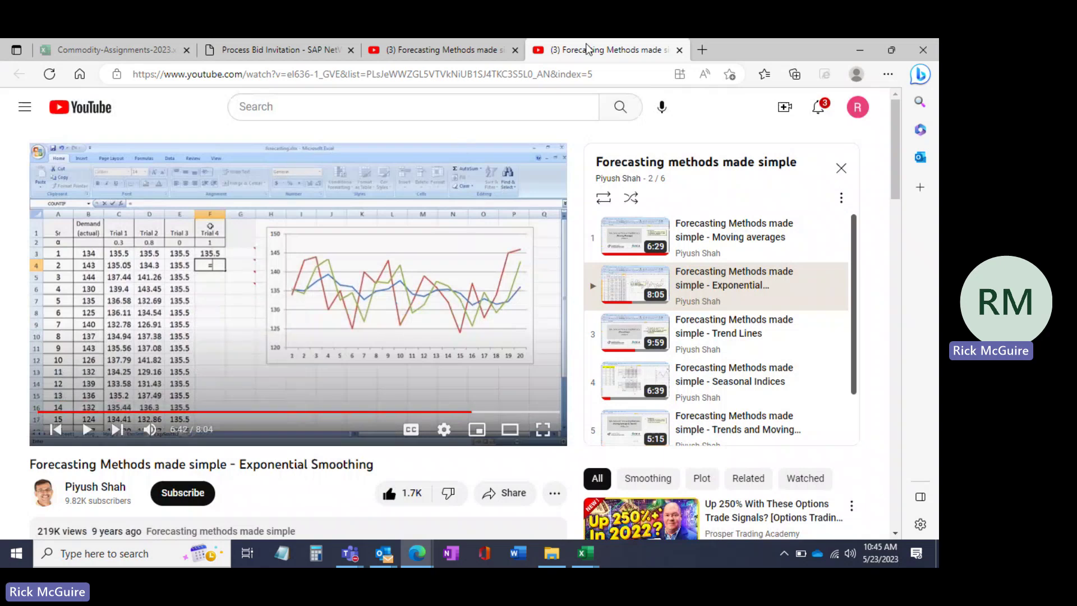
left_click(858, 48)
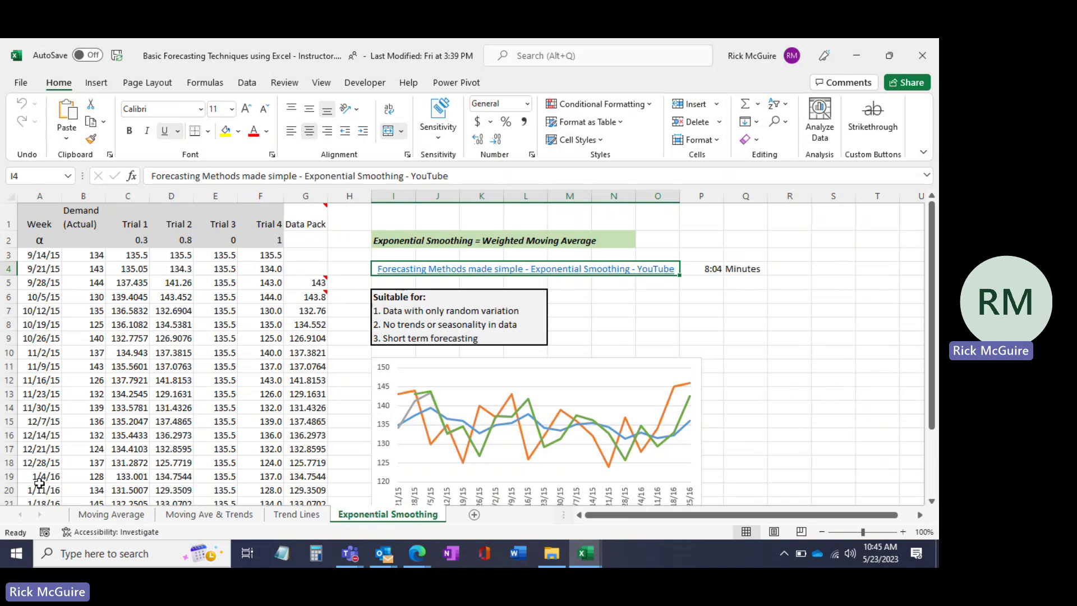
left_click(857, 55)
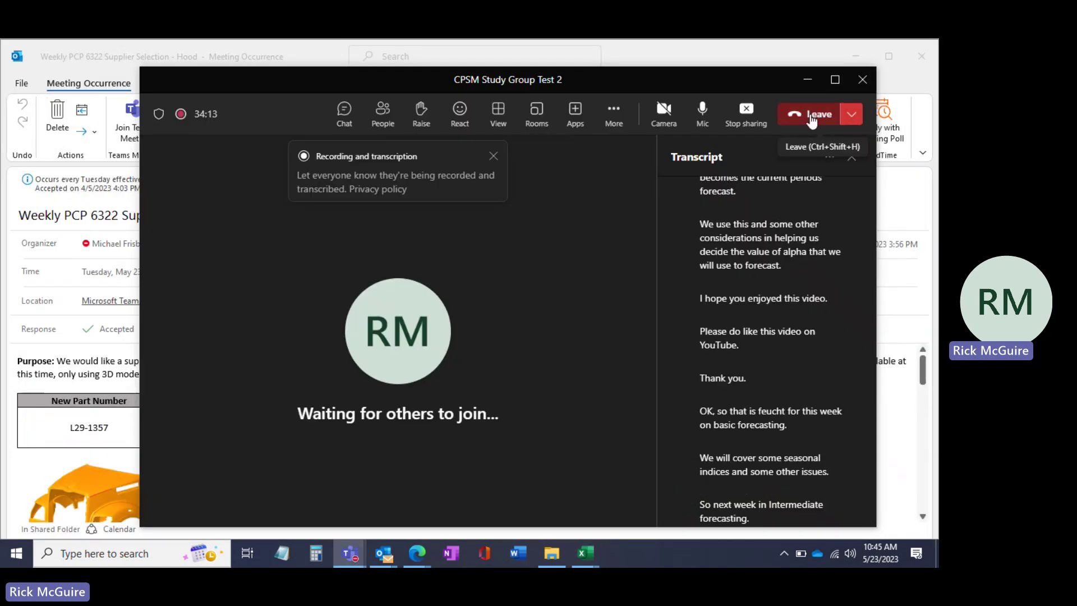